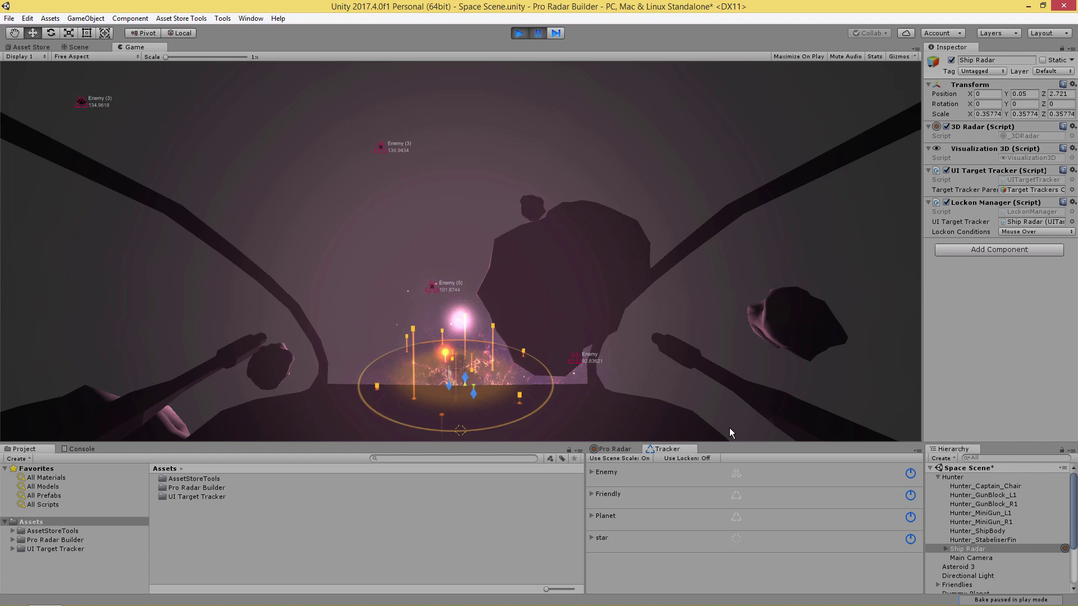
Step: Run the paused game with the Enemy tracker's distance text switched off and Use Lockon switched on
left_click(614, 450)
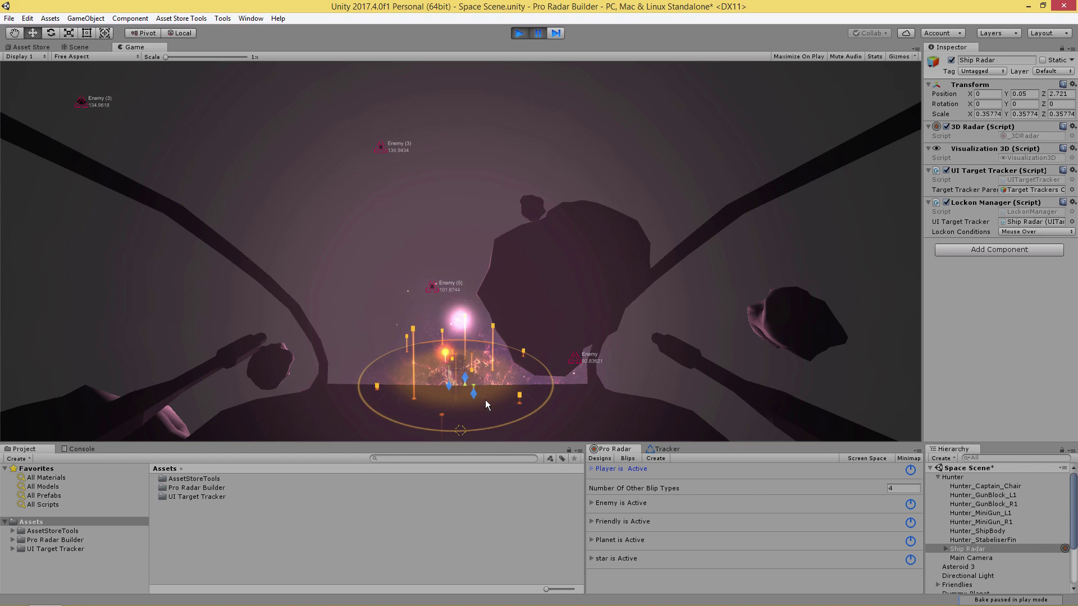
left_click(661, 450)
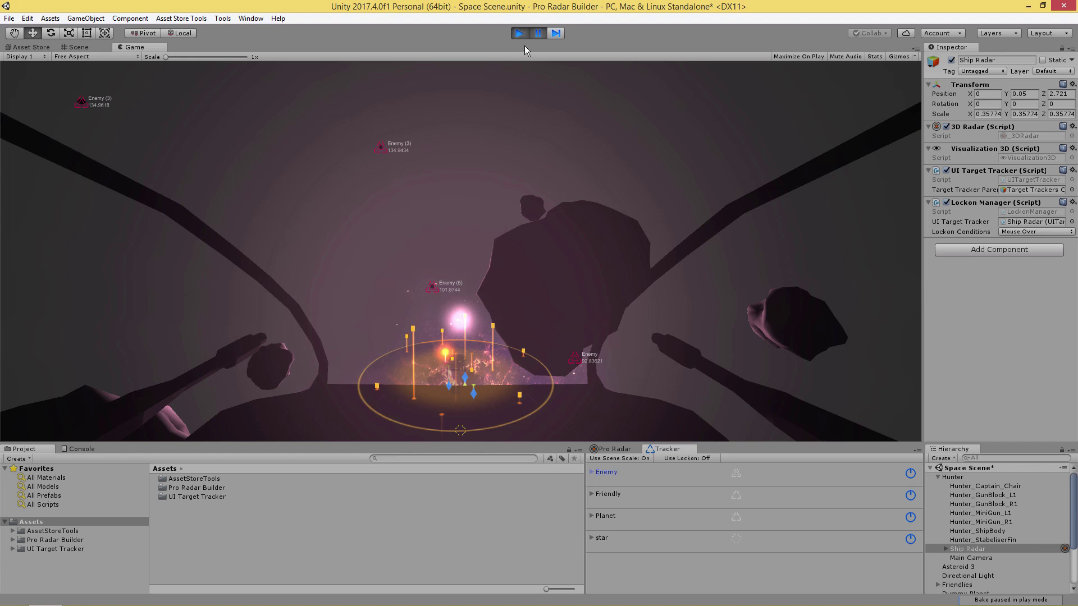
left_click(537, 34)
left_click(591, 474)
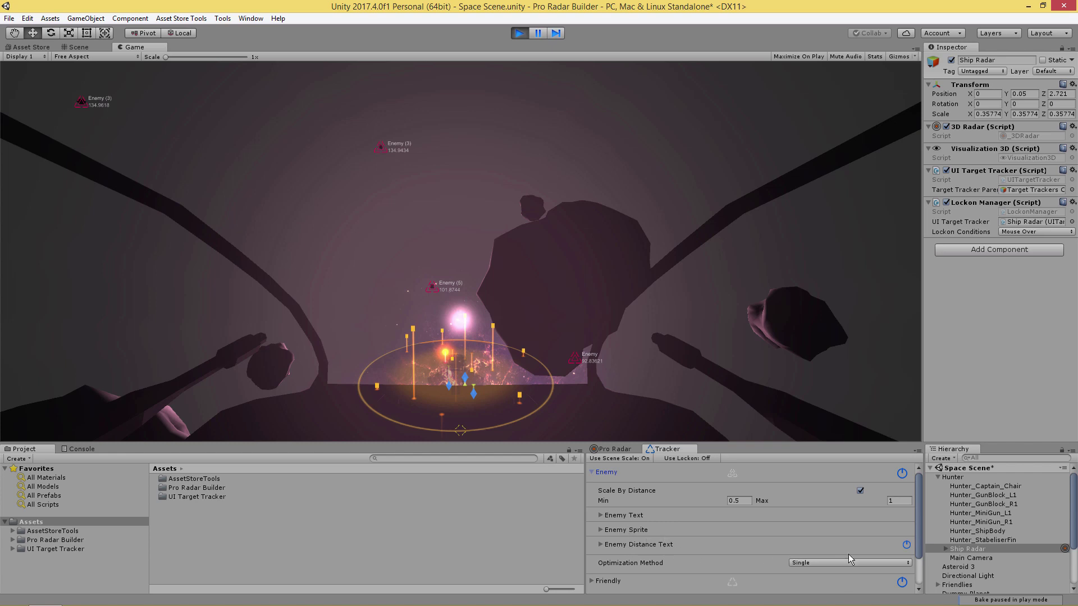
left_click(906, 545)
left_click(690, 458)
mouse_move(381, 148)
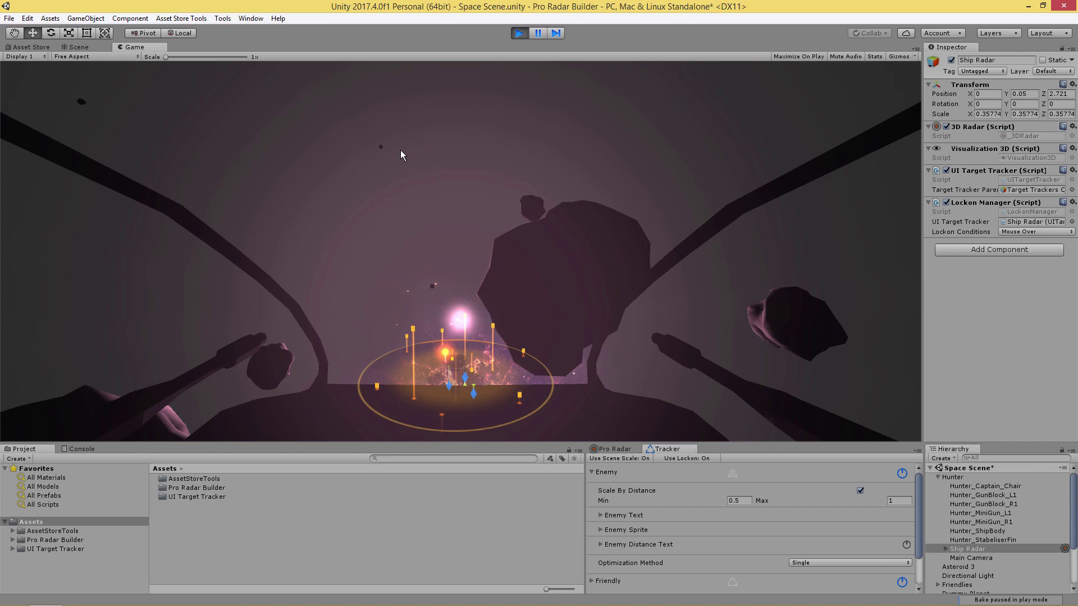
left_click(540, 34)
left_click(537, 35)
Step: Set the Ship Radar's Lockon Conditions to Function Trigger and pause the game
left_click(1039, 232)
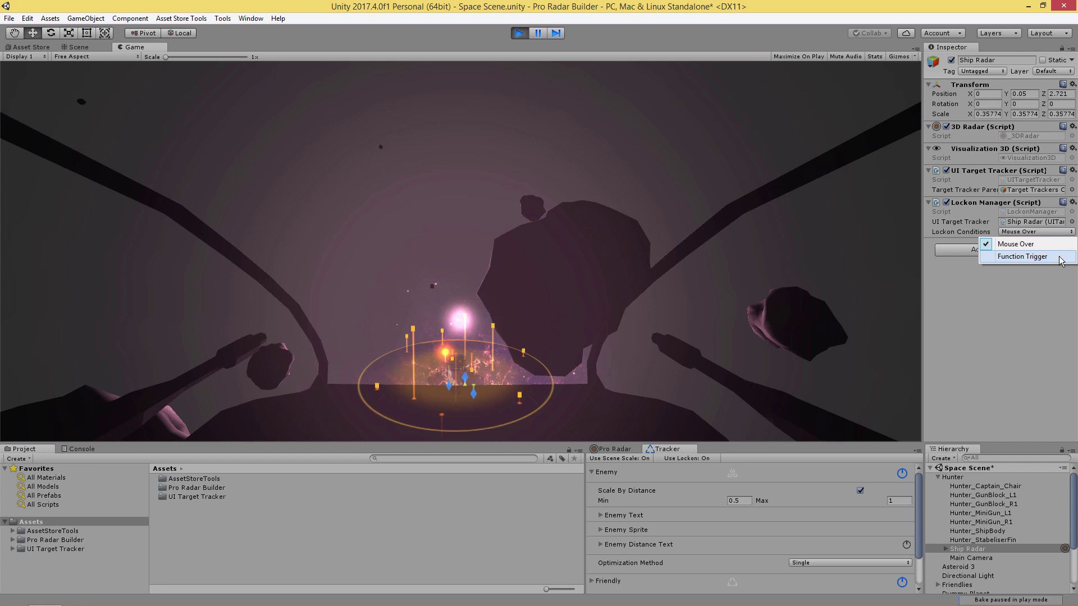
left_click(1056, 257)
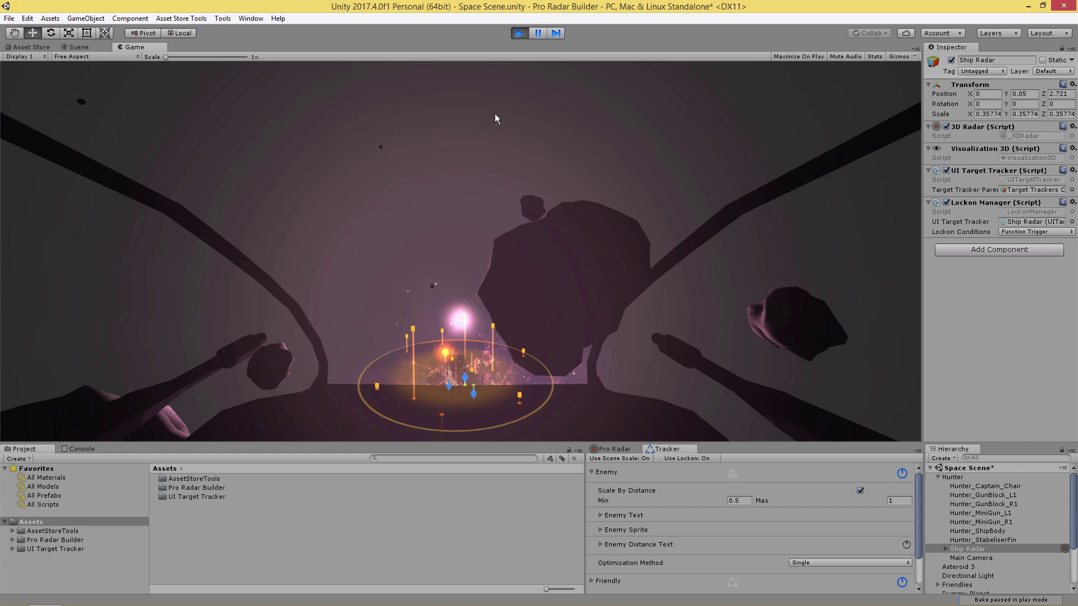
left_click(537, 33)
Step: Switch Use Lockon off, refresh the running game, and re-enable the Enemy Distance Text
left_click(591, 472)
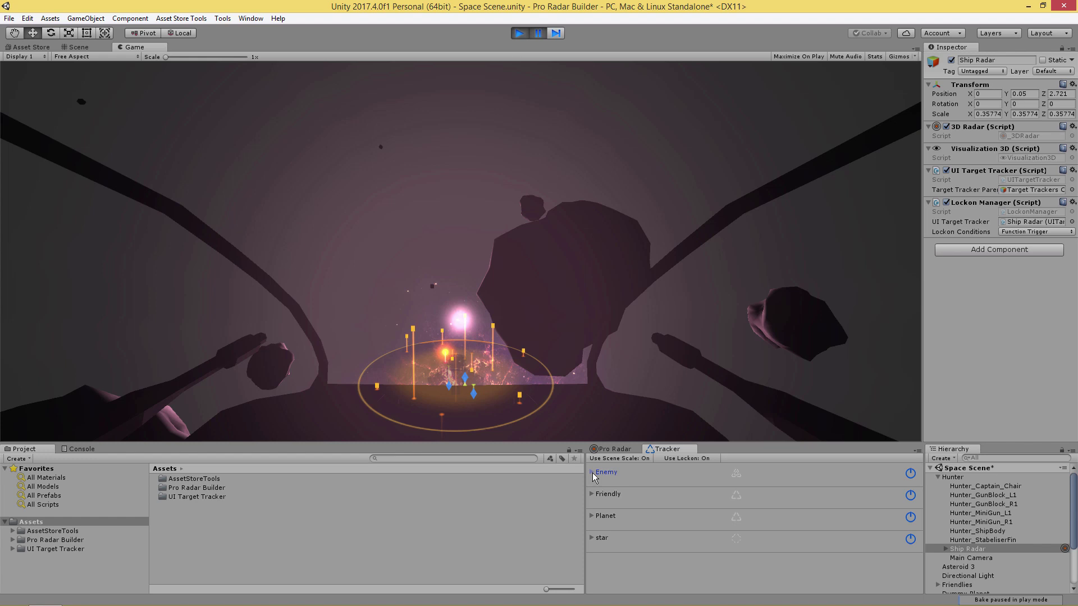
left_click(682, 458)
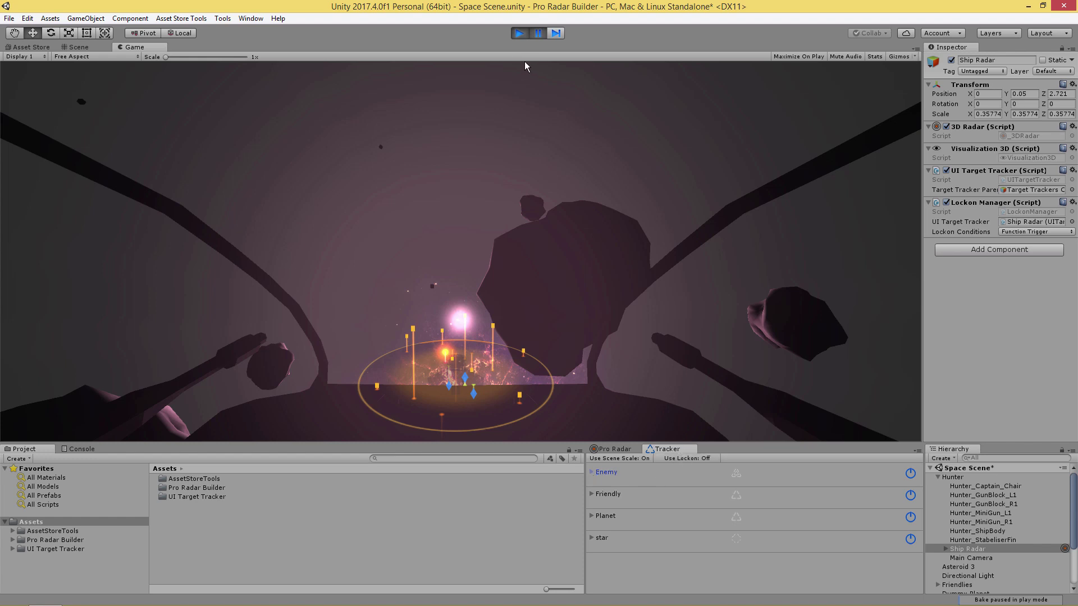
left_click(539, 33)
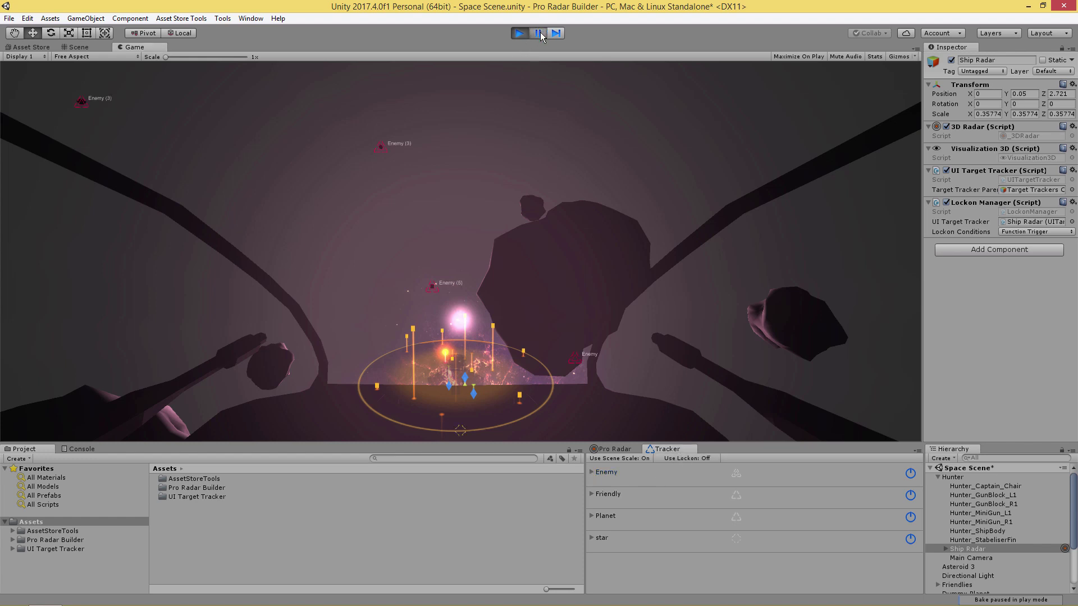
left_click(591, 473)
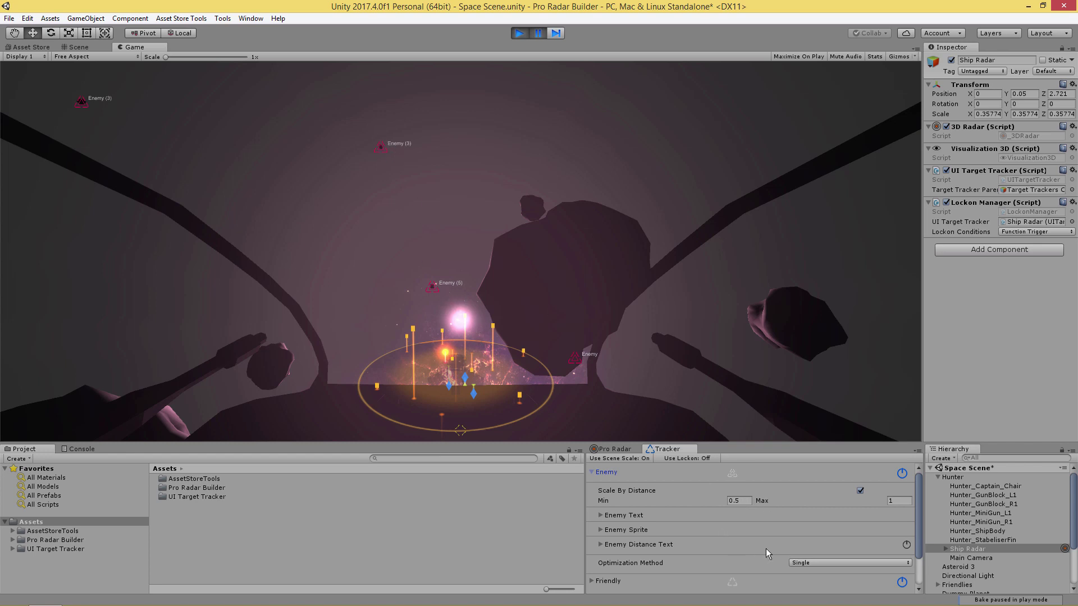
left_click(907, 545)
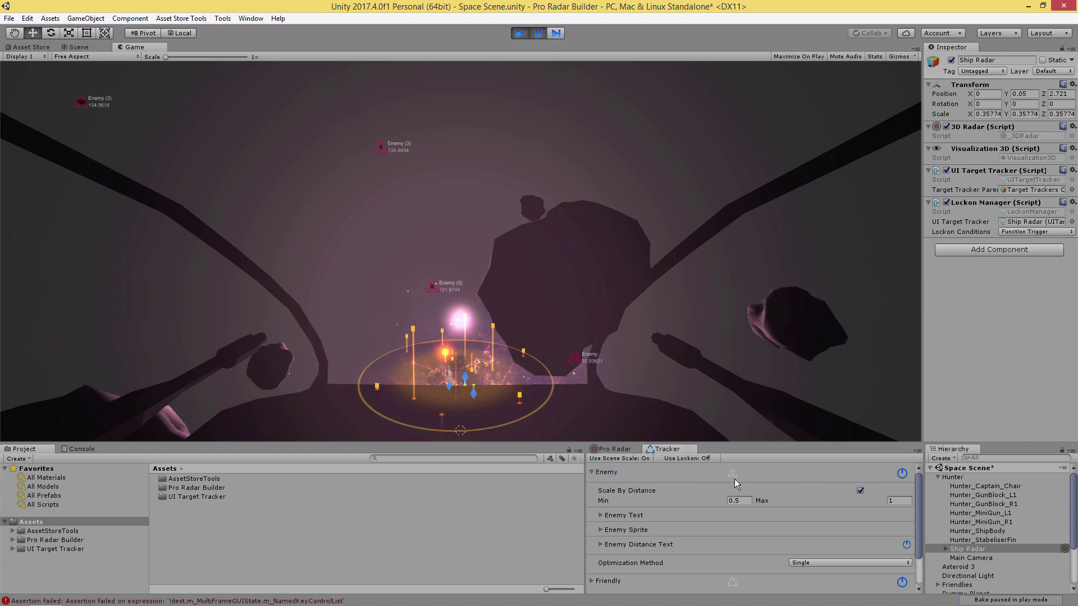
Step: Turn off Scale By Distance for the Enemy tracker and look over its remaining settings
left_click(860, 490)
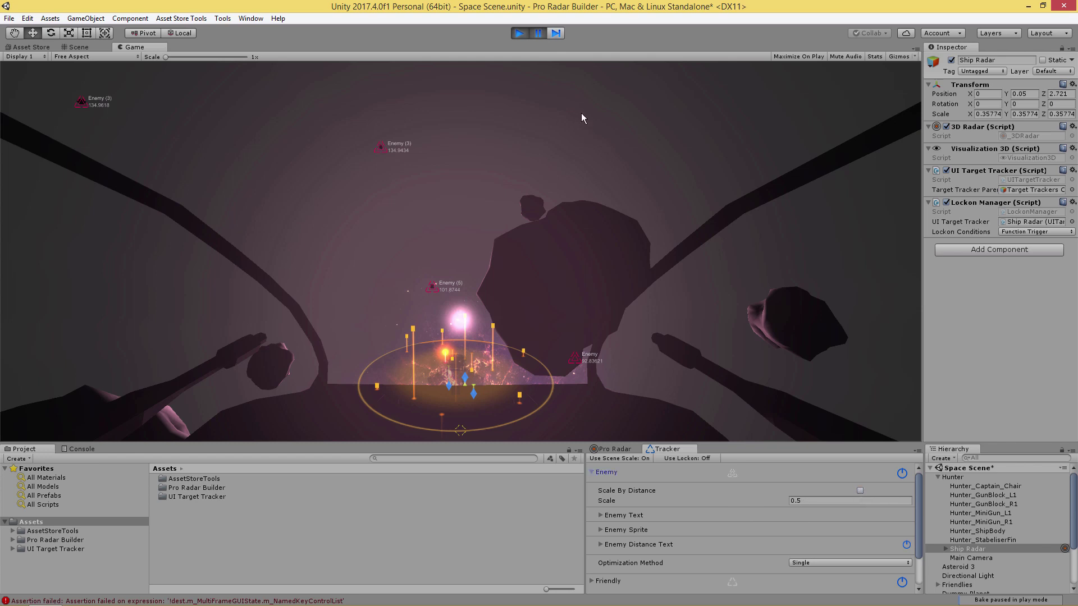
left_click(539, 37)
scroll(802, 521, "down", 2)
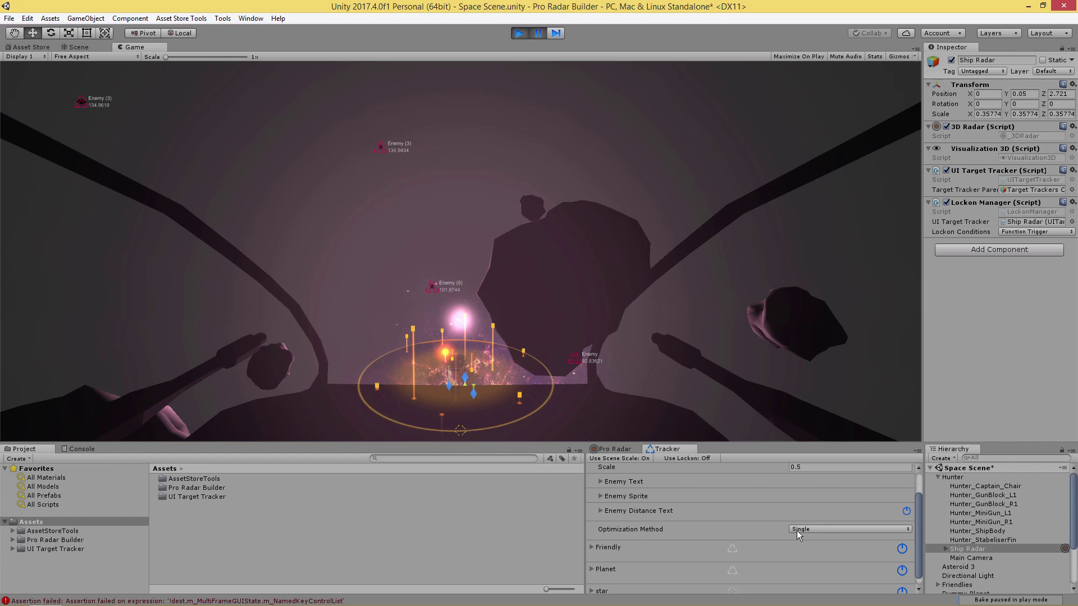
scroll(730, 531, "up", 2)
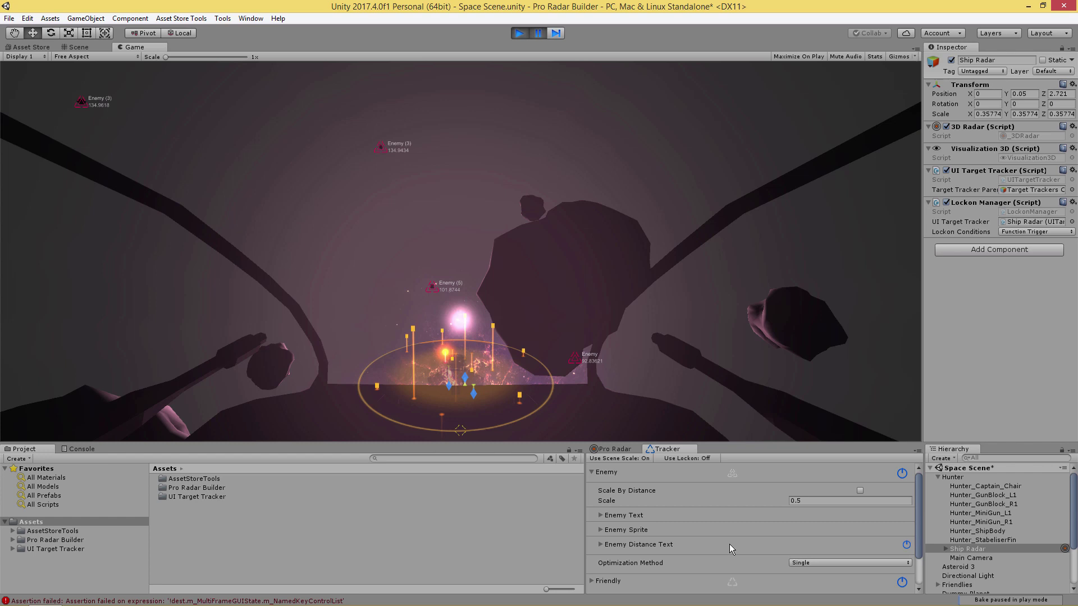
Step: Set the Enemy tracker's Optimization Method to Constant and, with the game running, its Scale to 1
left_click(812, 561)
left_click(821, 587)
left_click(539, 34)
left_click(804, 500)
type("1")
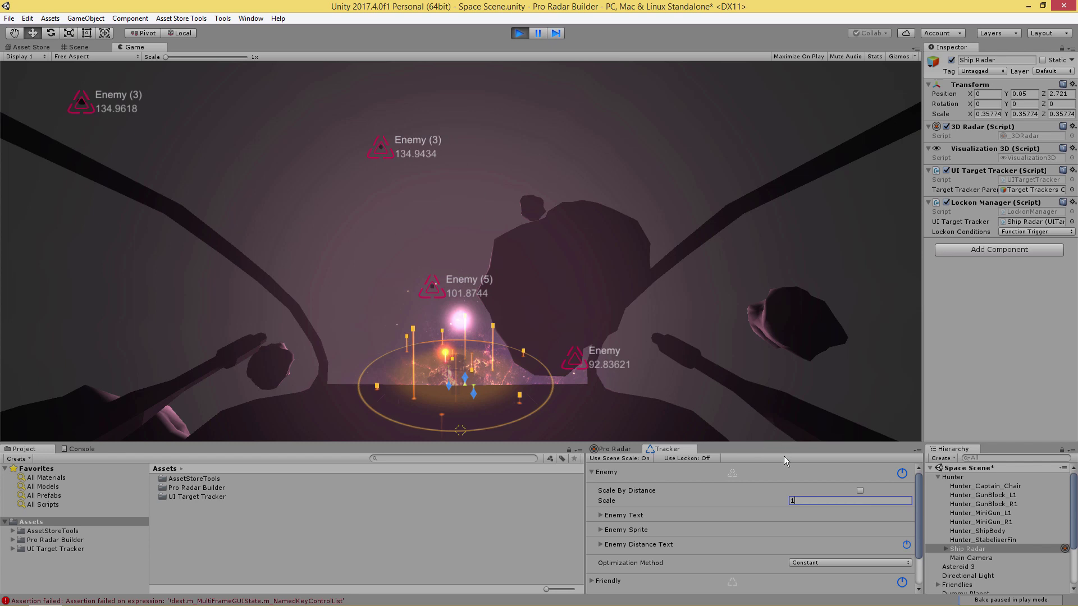
Step: Re-enable Scale By Distance for the Enemy tracker and switch its Optimization Method to Single and back to Constant
left_click(859, 489)
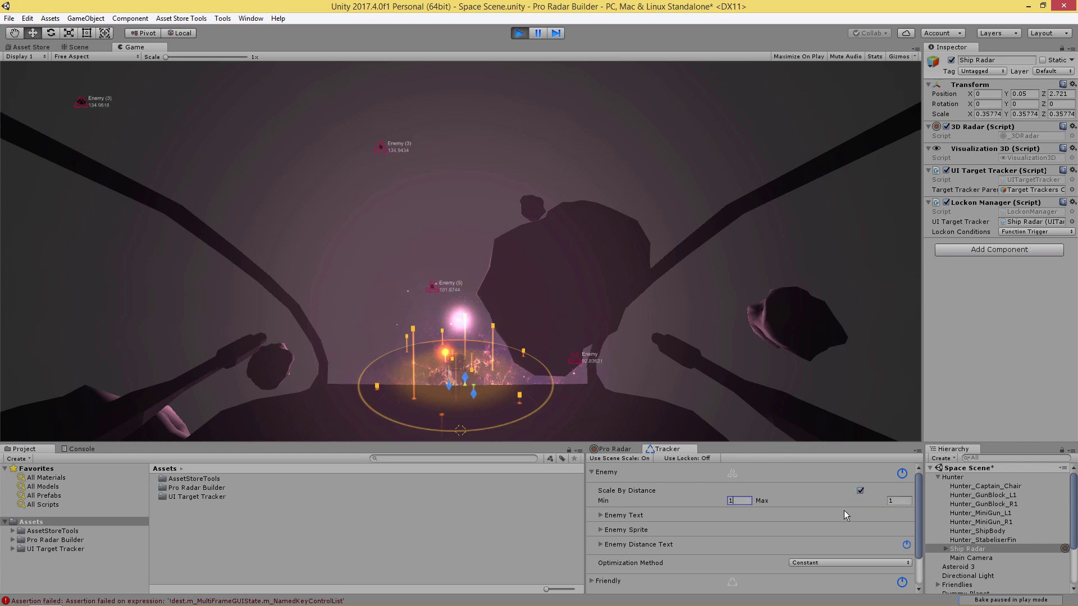
left_click(813, 563)
left_click(811, 574)
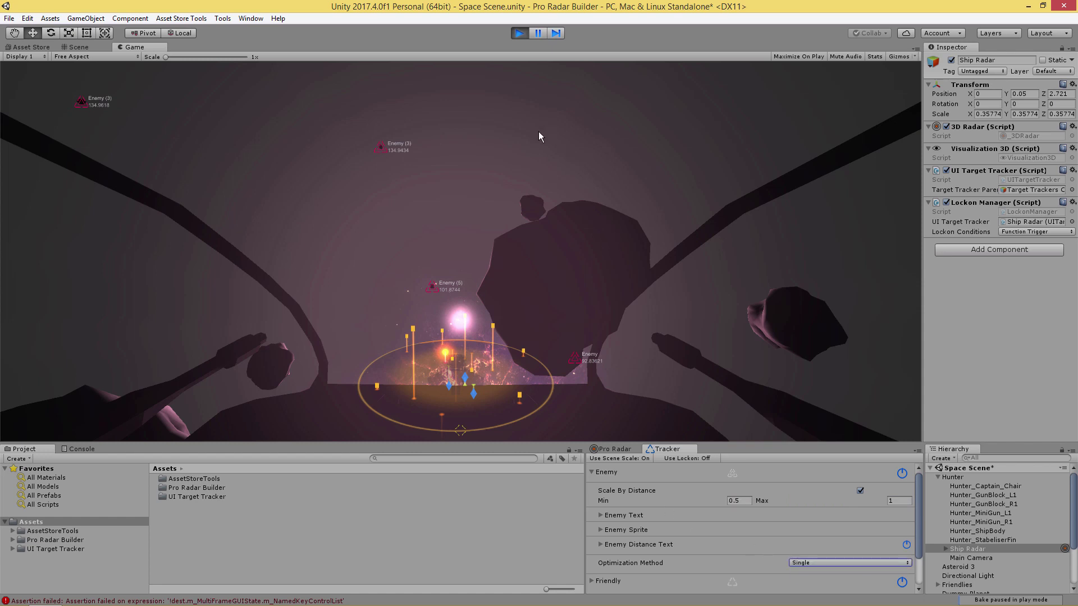
left_click(802, 563)
left_click(817, 587)
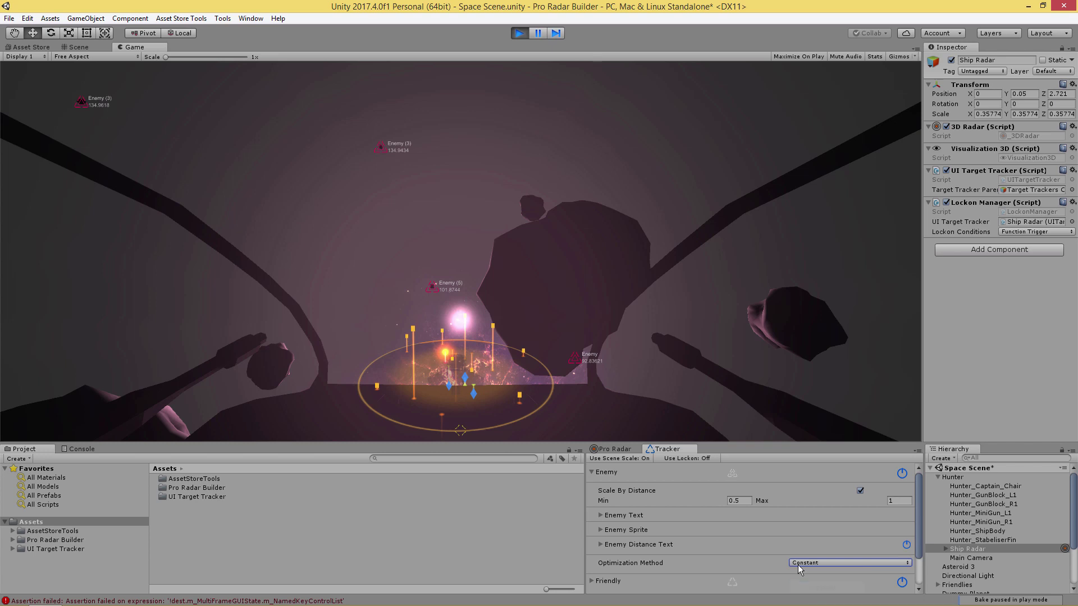
Step: Change the Enemy Sprite's color to yellow-green, hex B4EE10BE
left_click(600, 530)
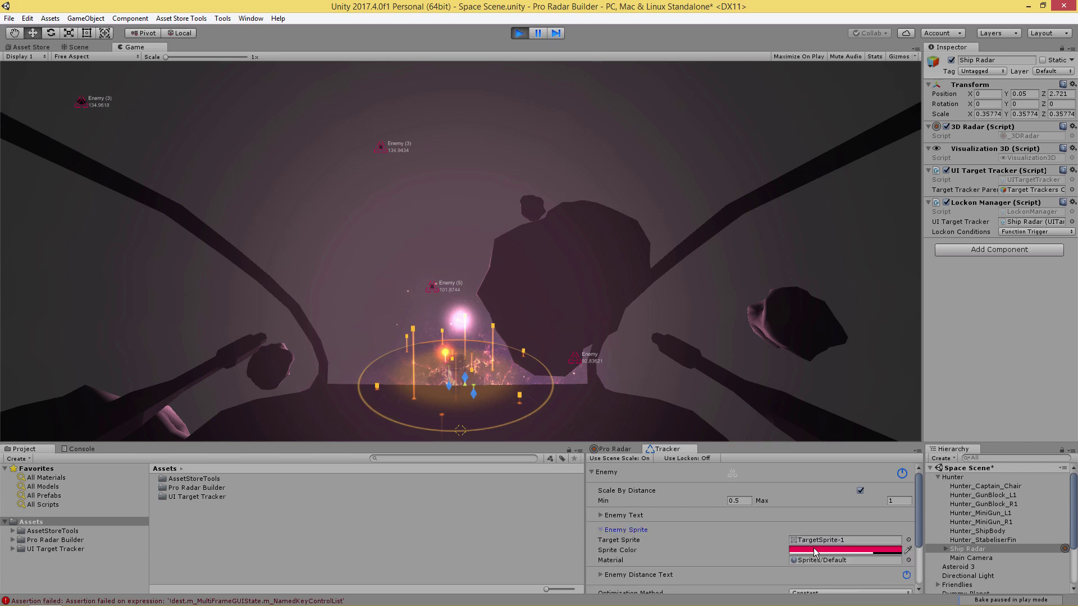
left_click(816, 550)
left_click_drag(656, 101, 654, 145)
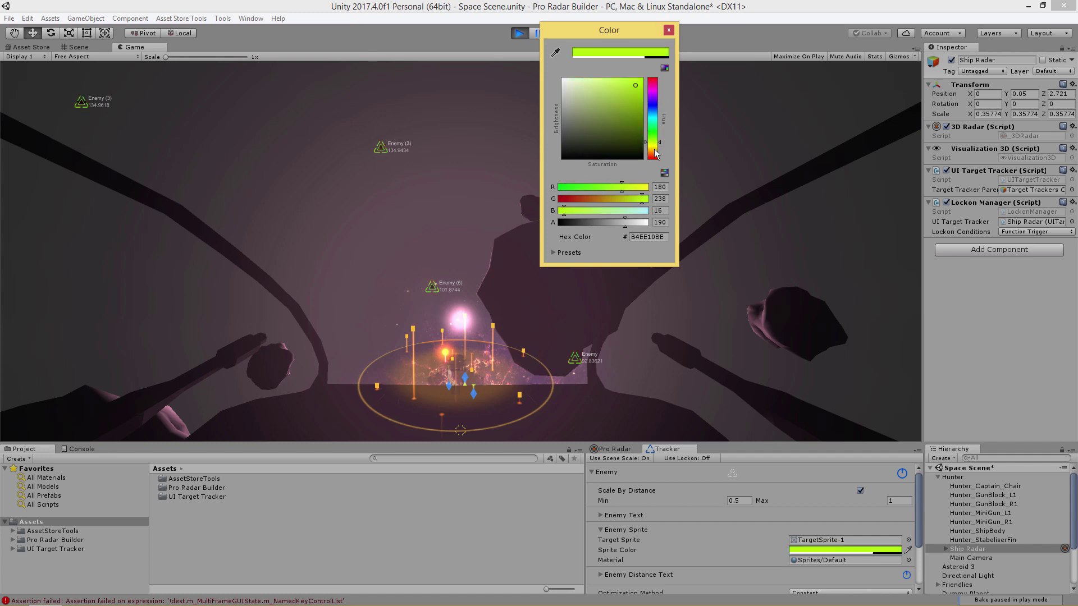
left_click(669, 31)
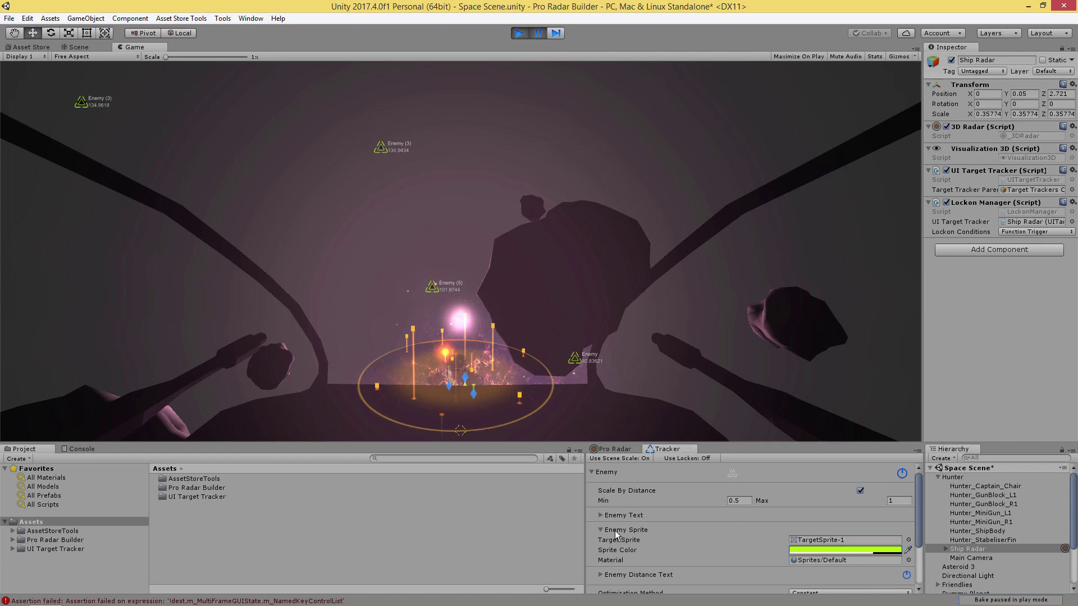
Step: Change the Enemy Text color to green, hex 4AA565BE, and apply it in the running game
left_click(601, 515)
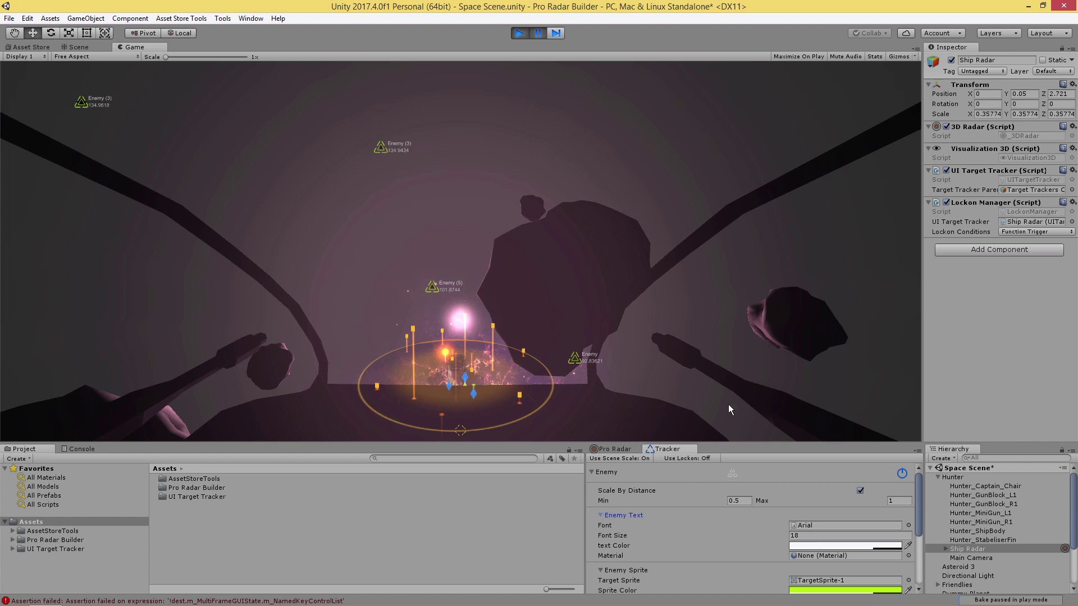
left_click(808, 545)
mouse_move(621, 92)
left_mouse_down()
mouse_move(631, 118)
mouse_move(651, 128)
left_mouse_up()
left_click_drag(578, 87, 606, 106)
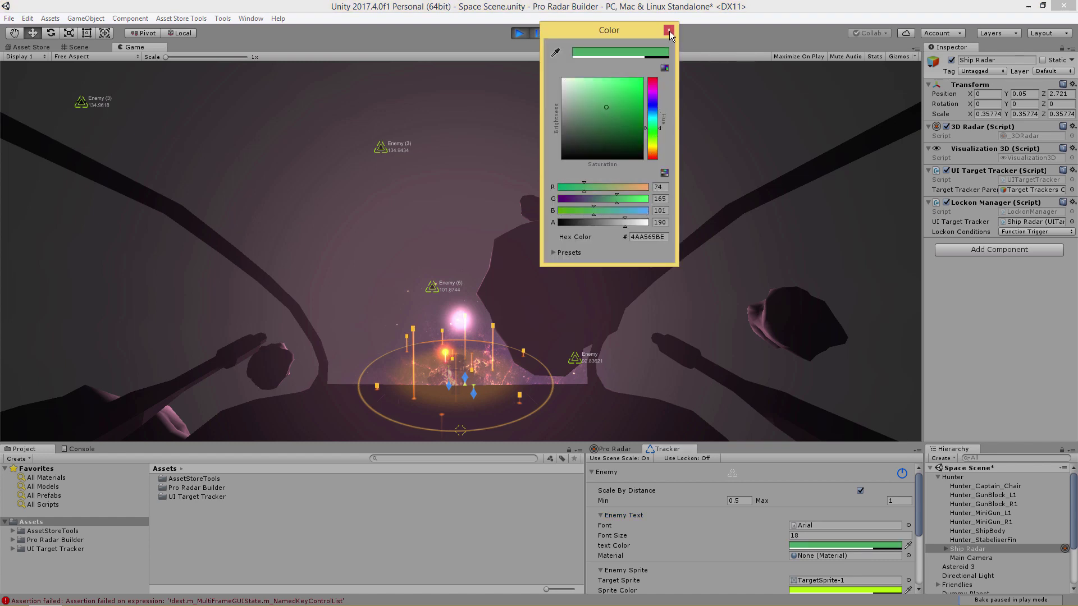
left_click(669, 30)
left_click(543, 36)
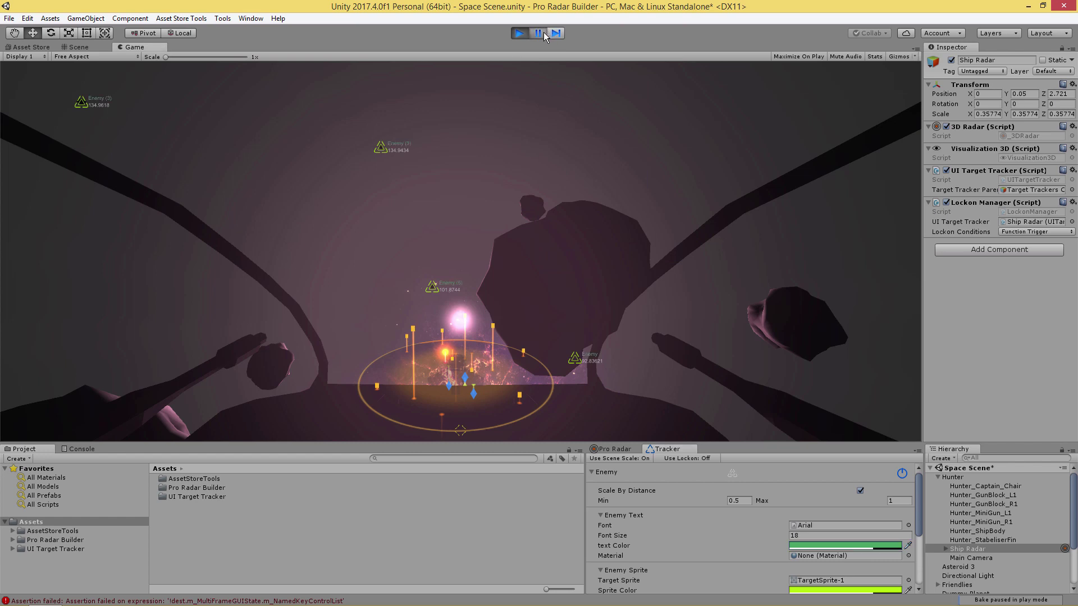
left_click(813, 549)
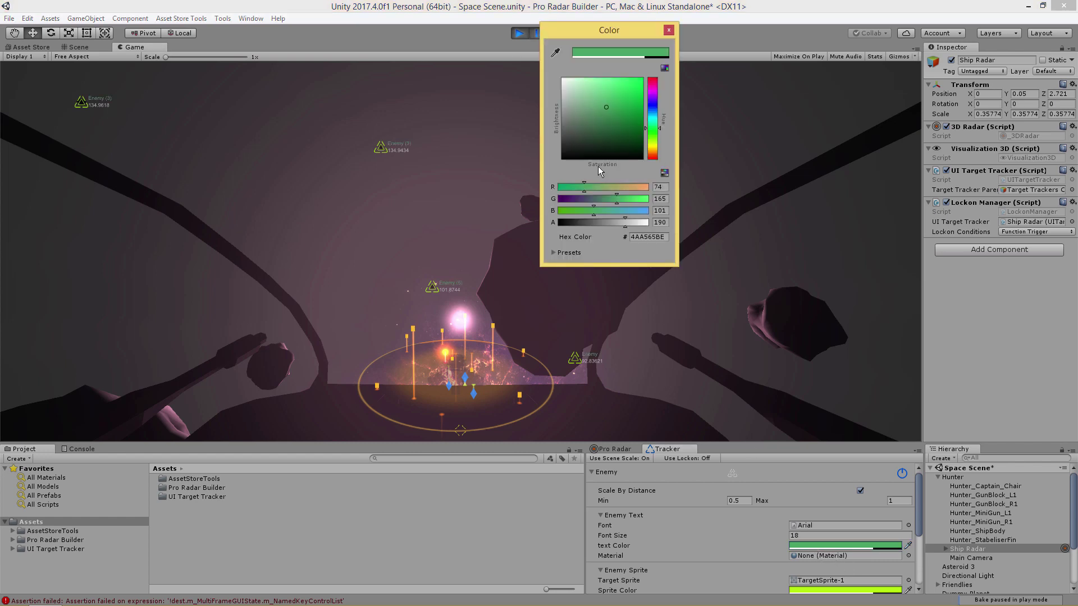
left_click(668, 30)
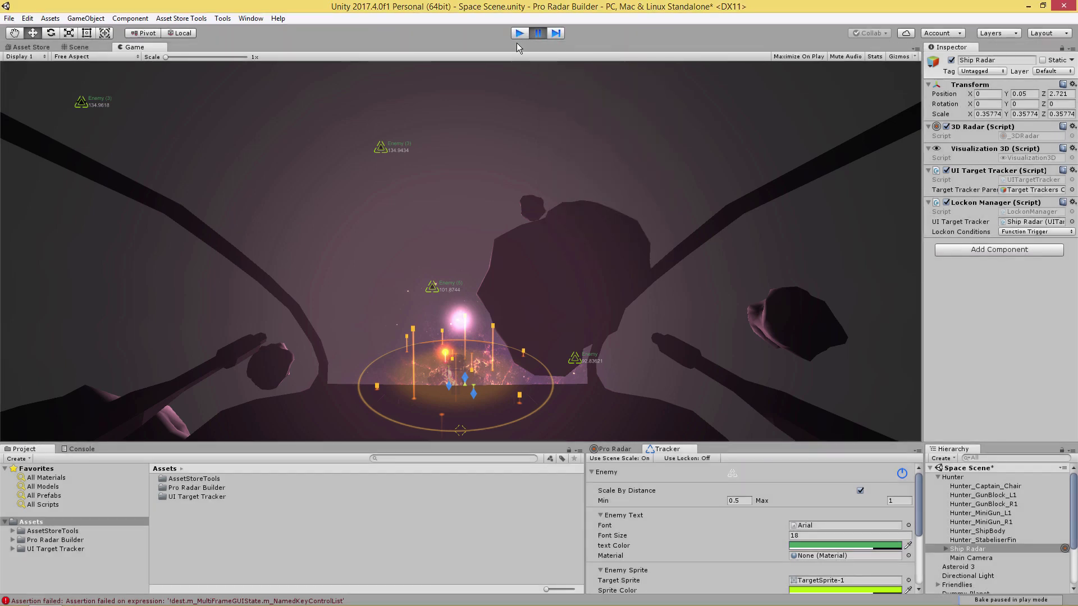
Step: Exit play mode and save the Space Scene
left_click(519, 34)
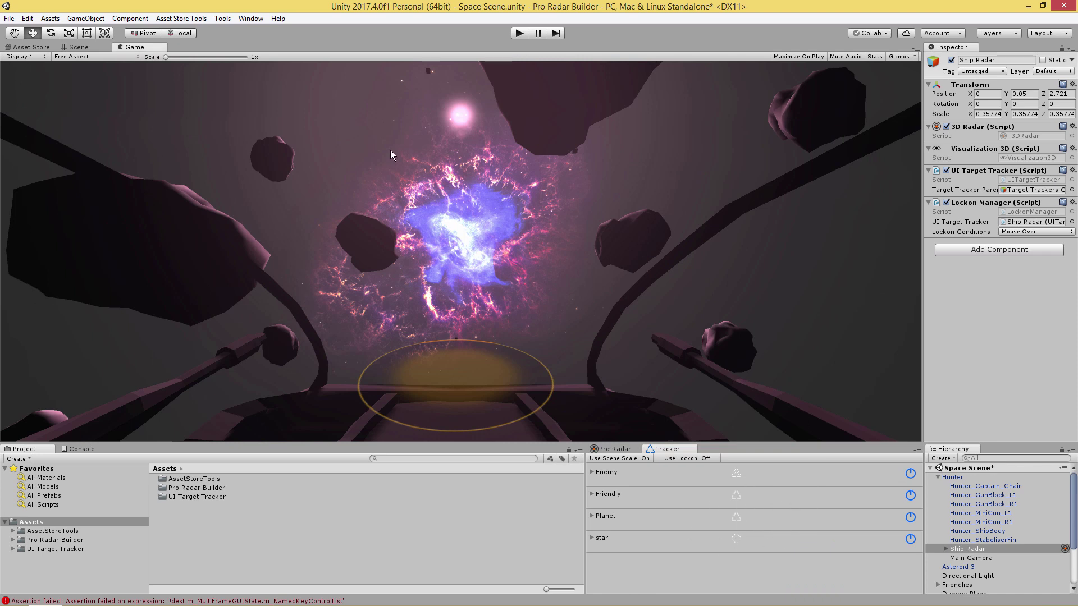
key("ctrl+s")
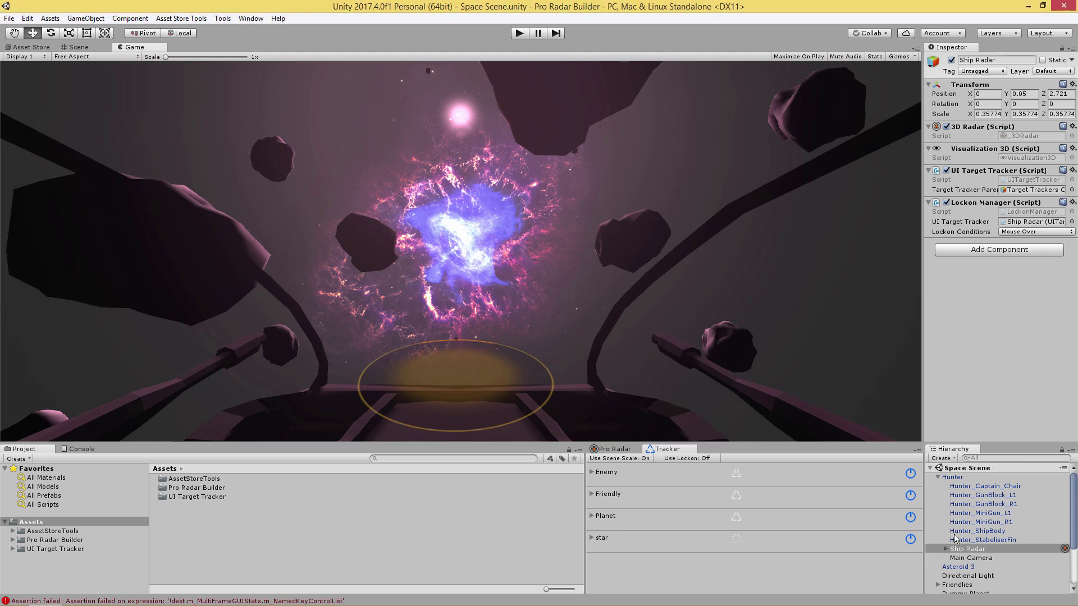
Step: Remove the UI Target Tracker and Lockon Manager components from the Ship Radar object
left_click(971, 550)
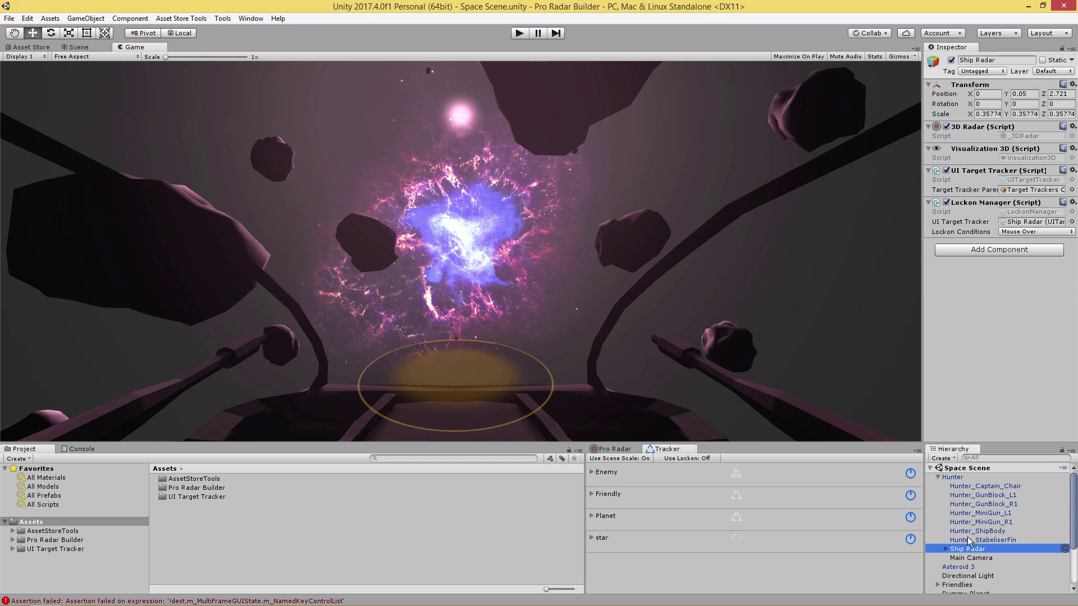
left_click(1072, 170)
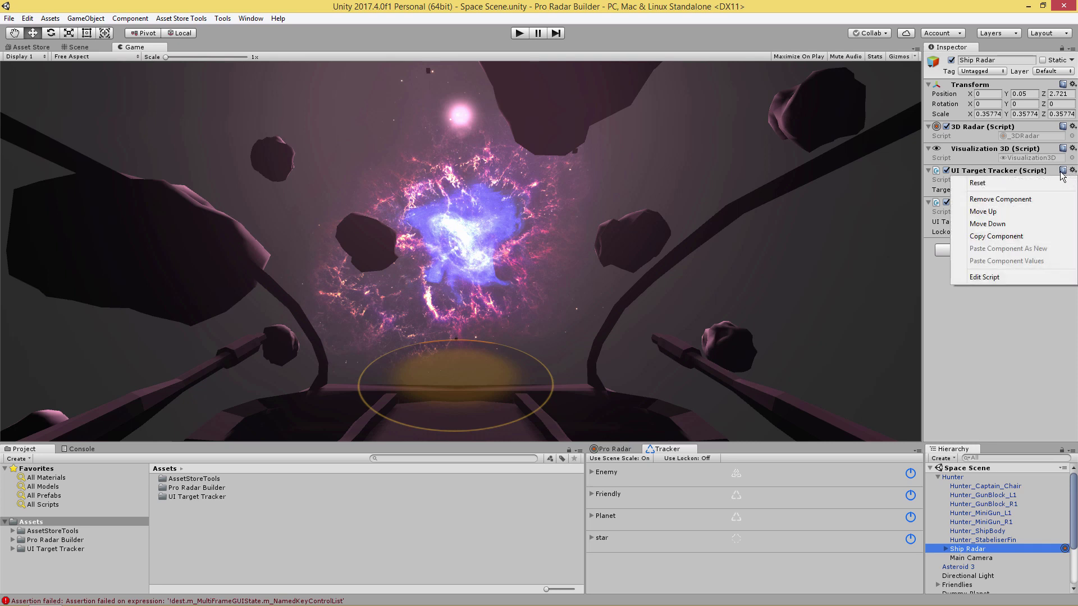
left_click(981, 200)
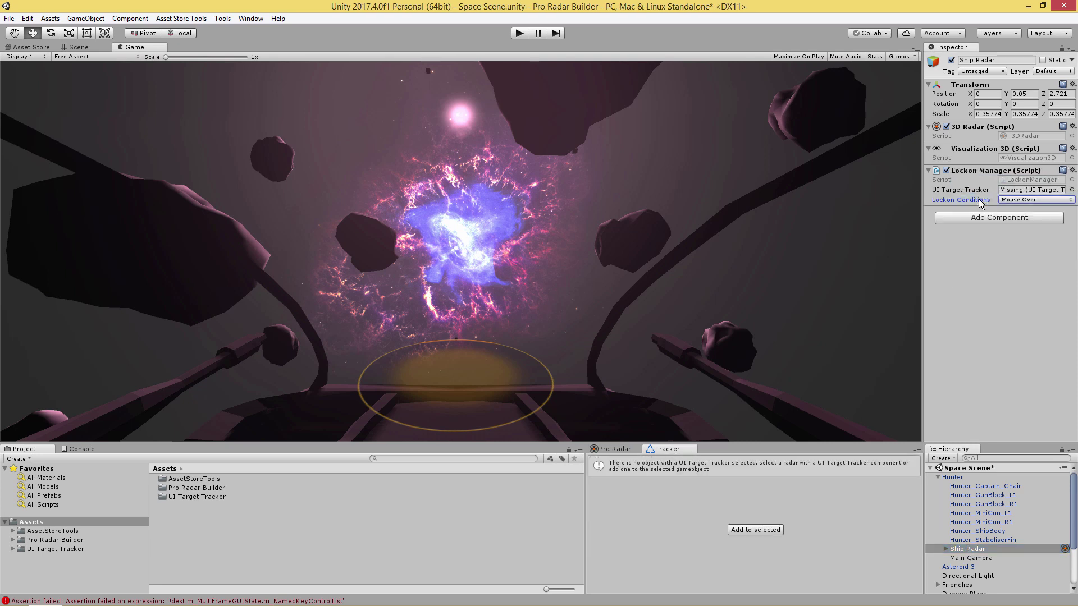
left_click(1072, 170)
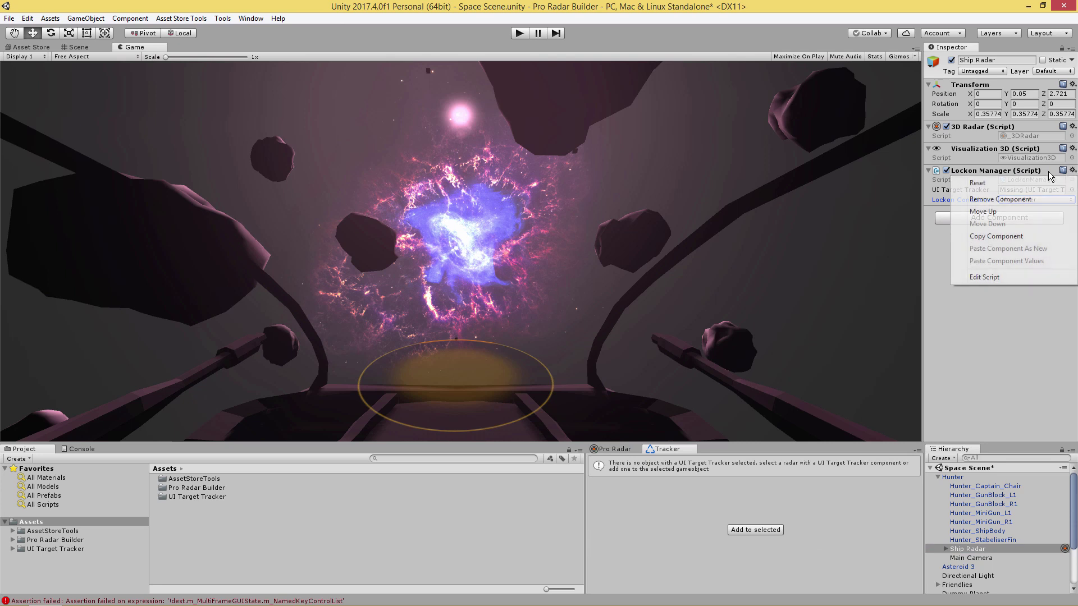
left_click(992, 200)
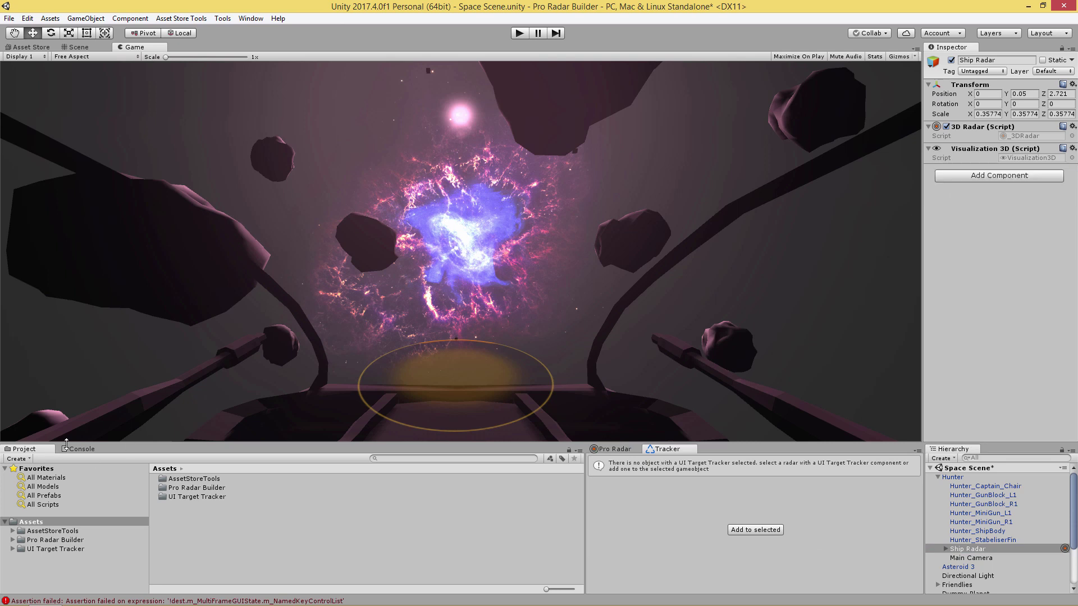
Step: Clear the error messages from the console and return to the project's Assets folder
left_click(80, 450)
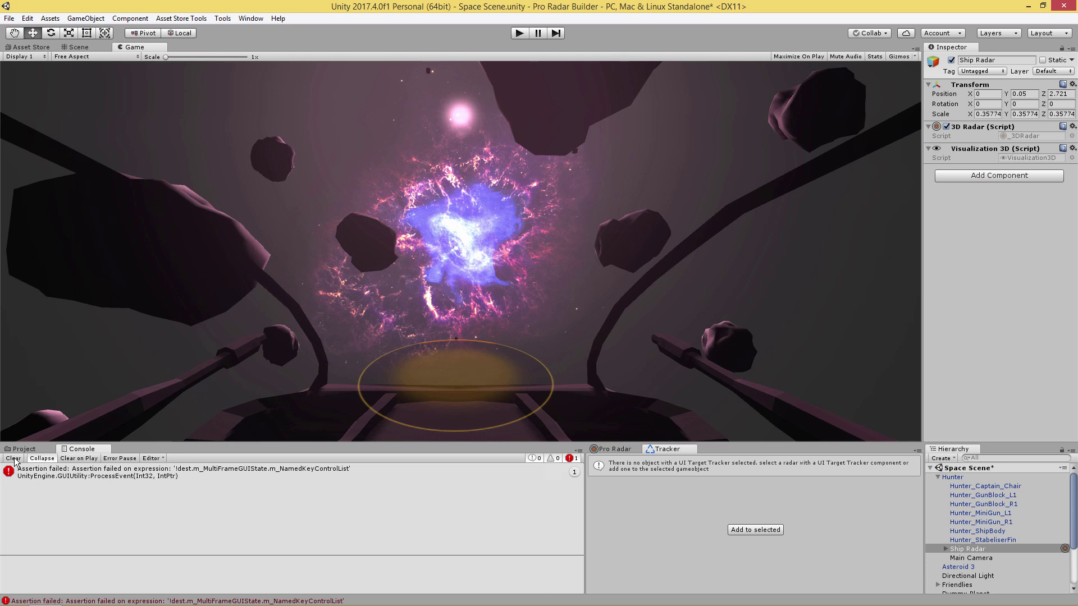
left_click(12, 459)
left_click(28, 449)
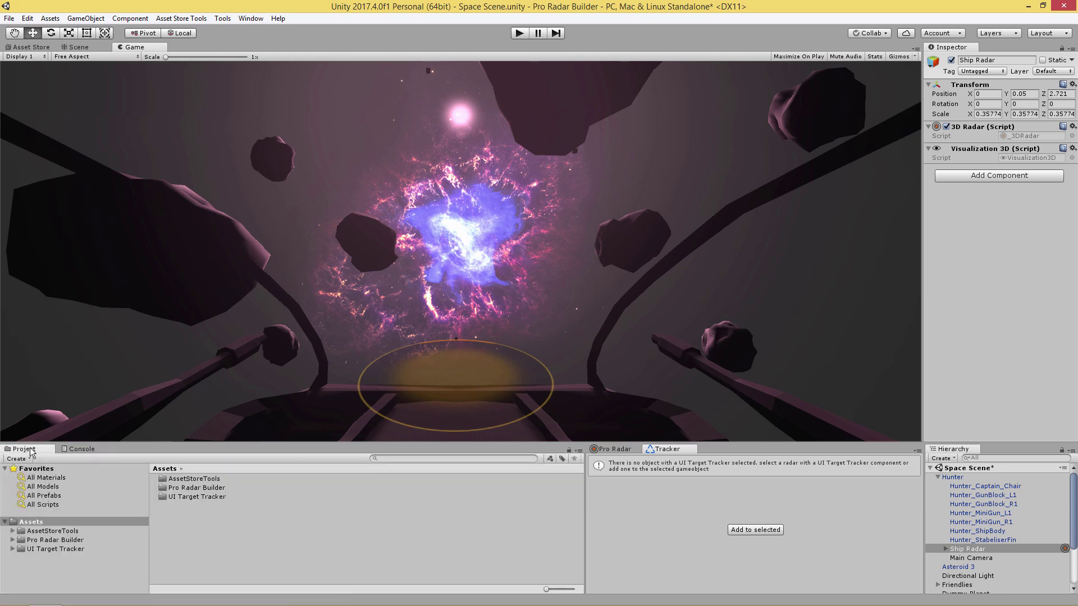
Step: Select the Ship Radar object, then detach and close the Tracker window
left_click(960, 550)
left_click(977, 541)
left_click(965, 549)
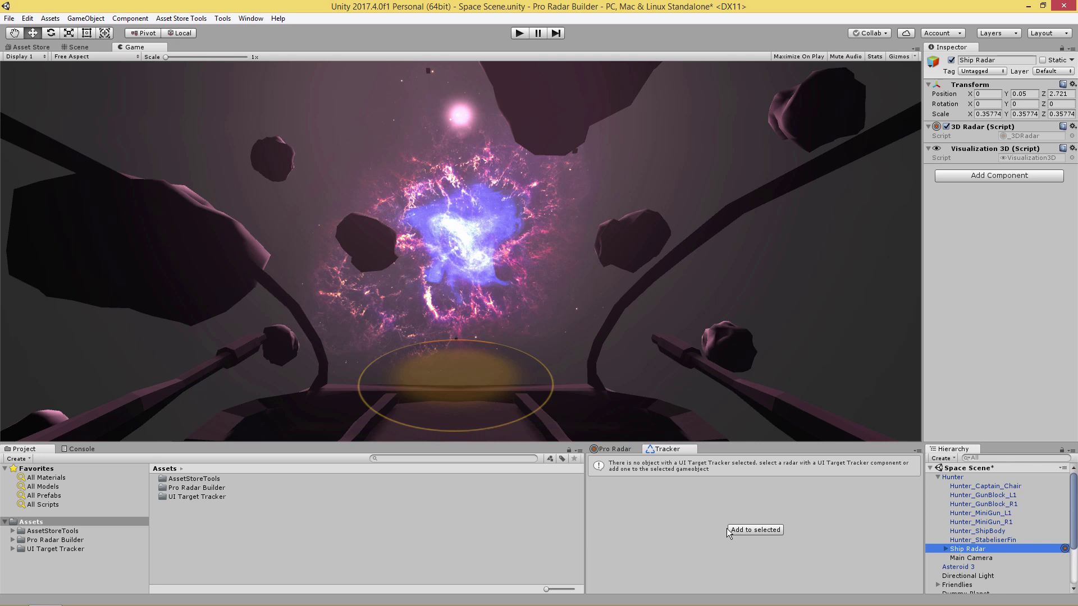
left_click_drag(667, 449, 436, 221)
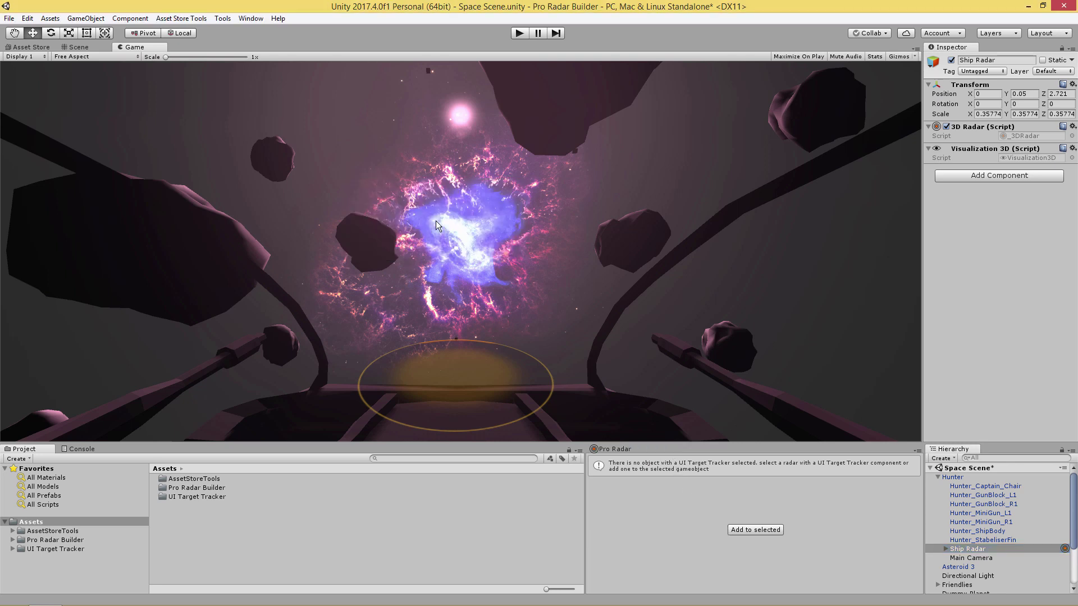
left_click(599, 143)
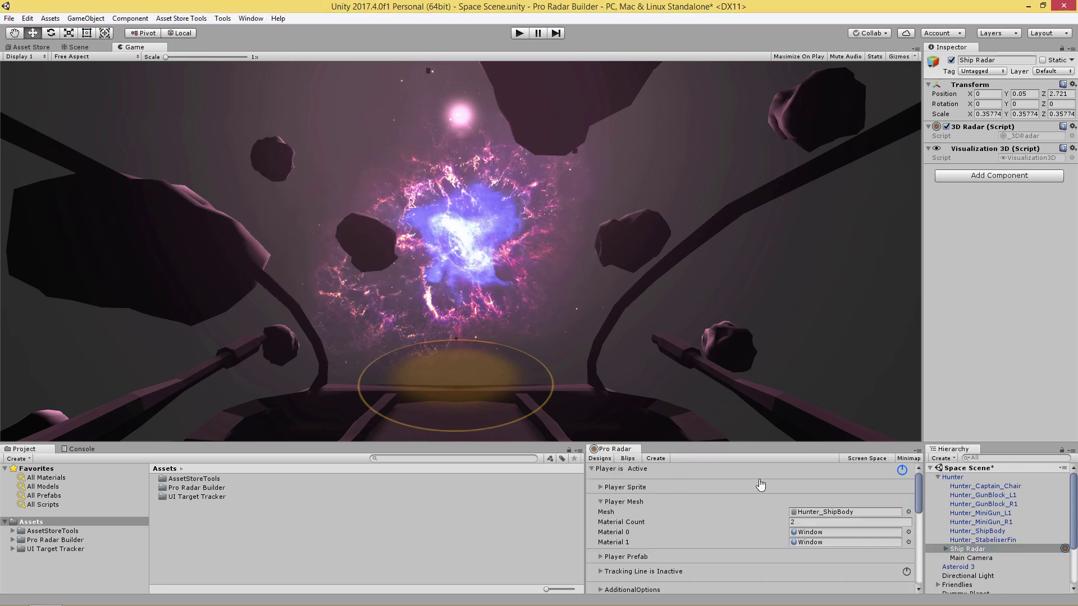
Step: Collapse the Player and star sections in the Ship Radar's blip settings
left_click(593, 470)
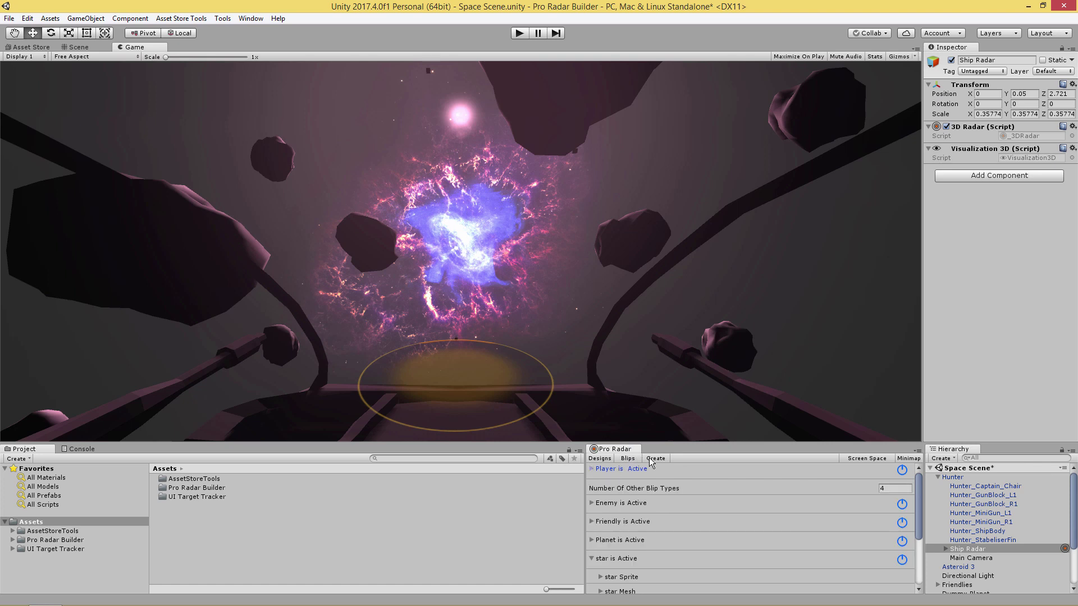
left_click(651, 459)
left_click(627, 459)
left_click(589, 559)
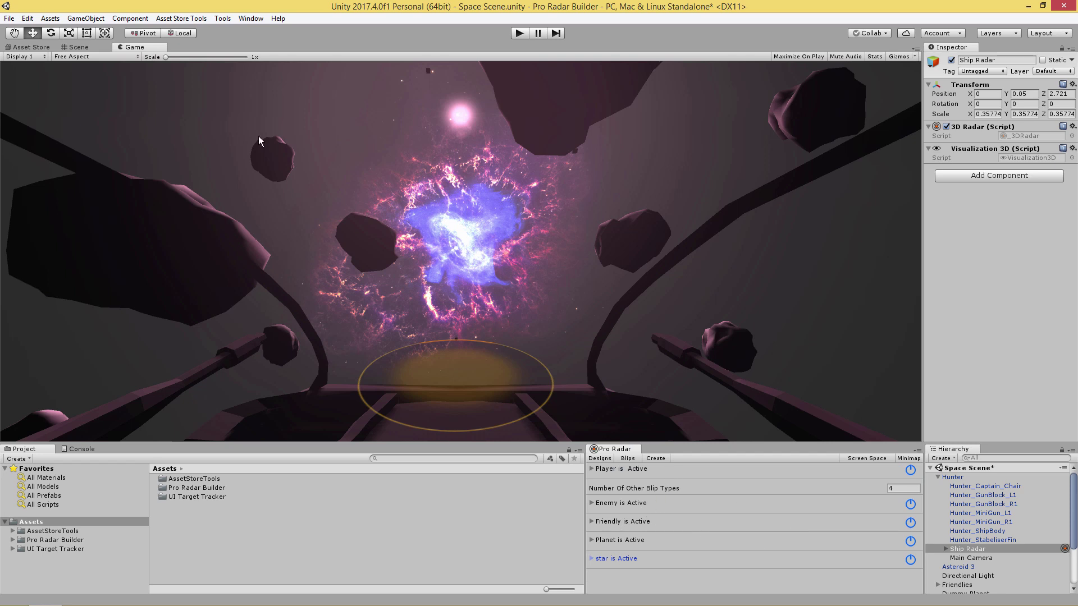
Step: Open the DaiMangou UI Target Tracker window and dock it beside Pro Radar
left_click(218, 18)
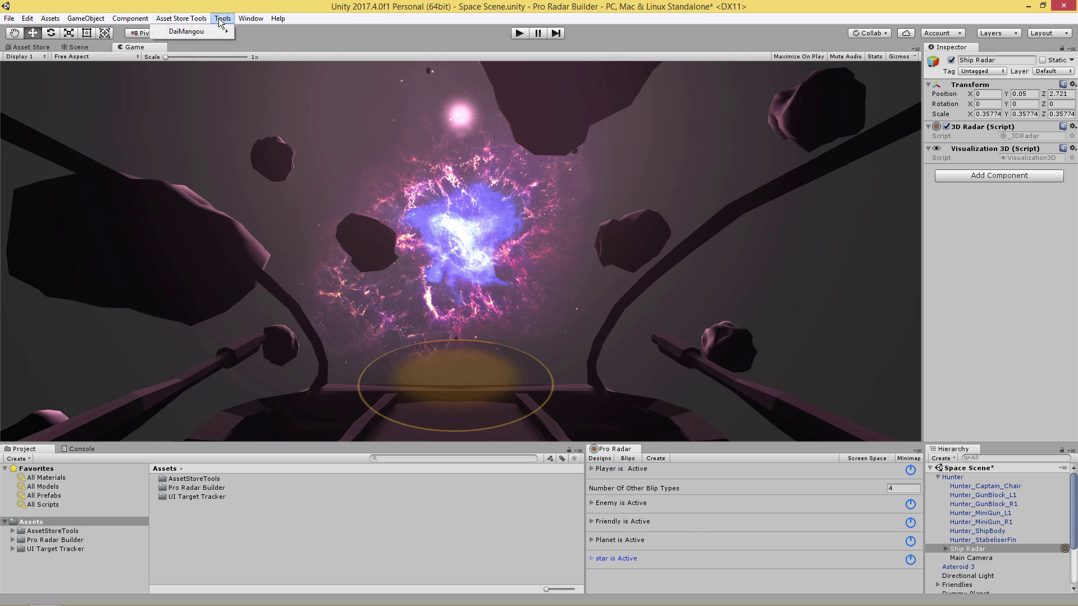
mouse_move(191, 33)
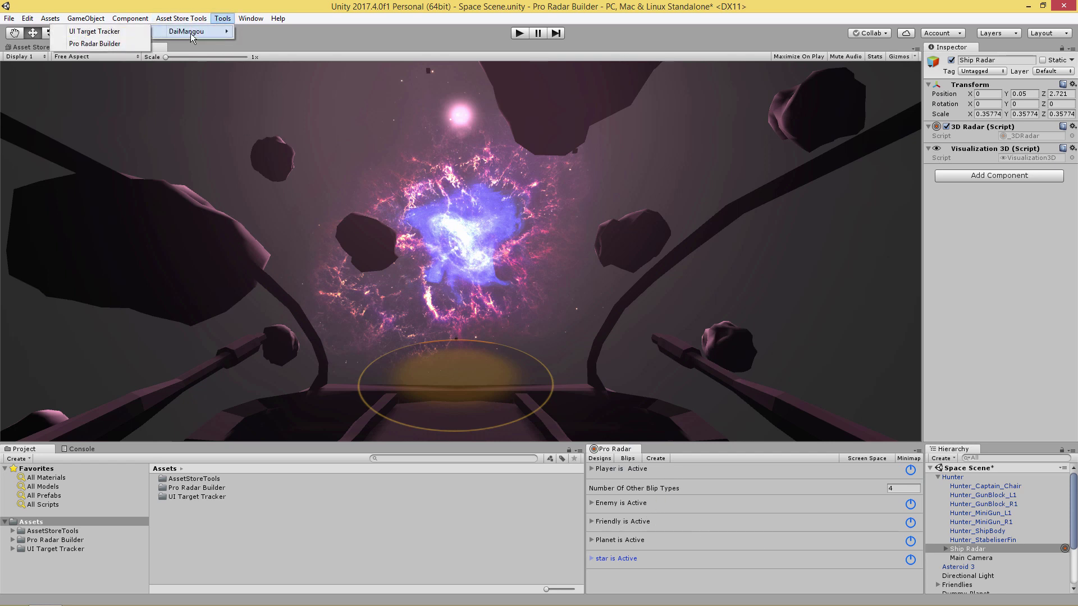
left_click(110, 32)
left_click_drag(292, 147, 699, 458)
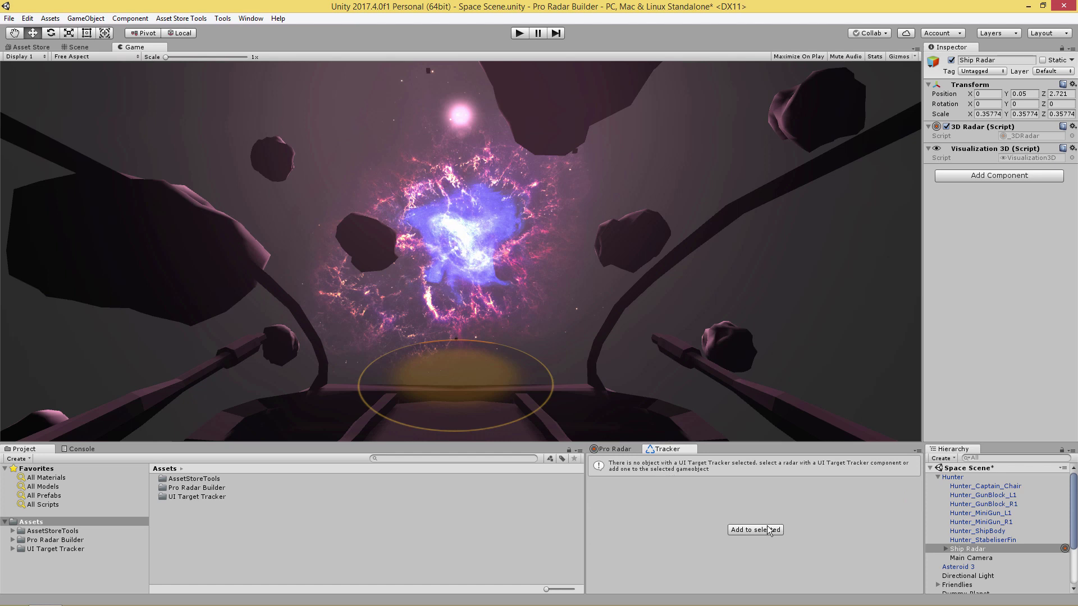
Step: Add a UI Target Tracker to the Ship Radar object and clear the console
left_click(959, 547)
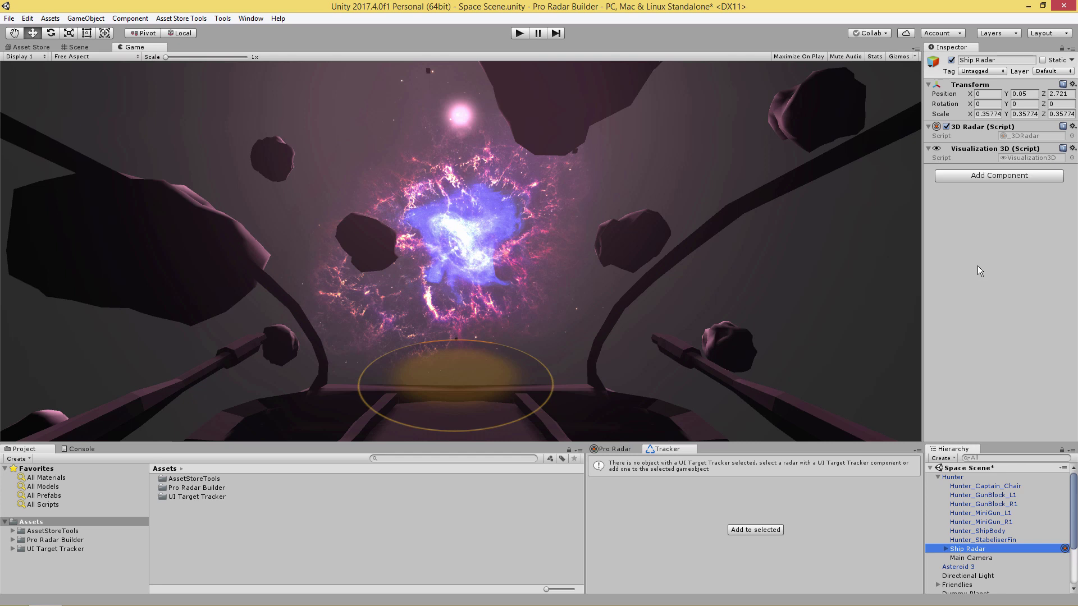
left_click(754, 529)
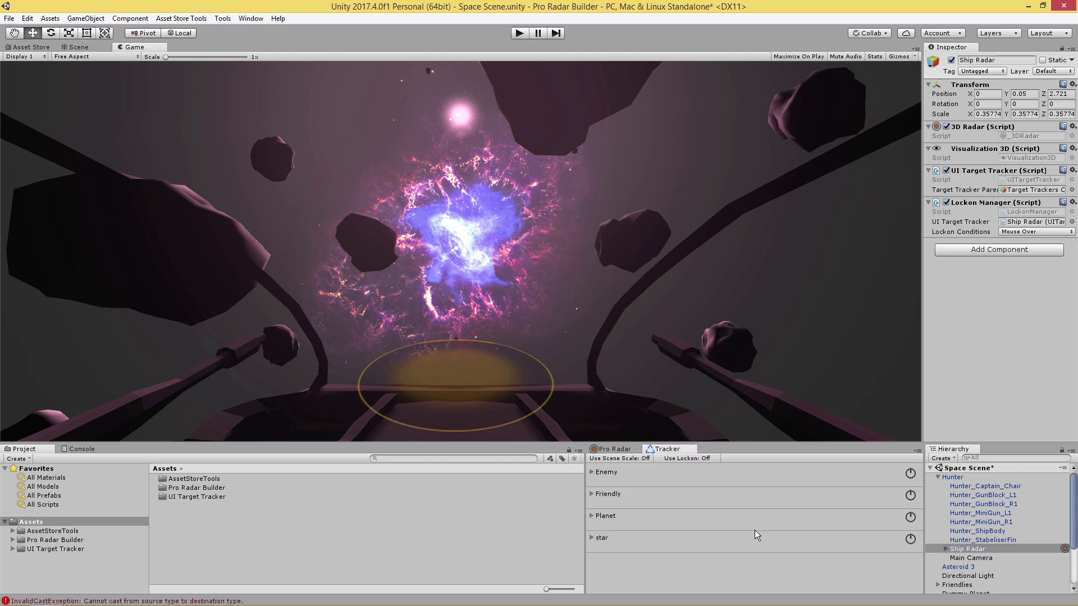
left_click(82, 449)
left_click(13, 459)
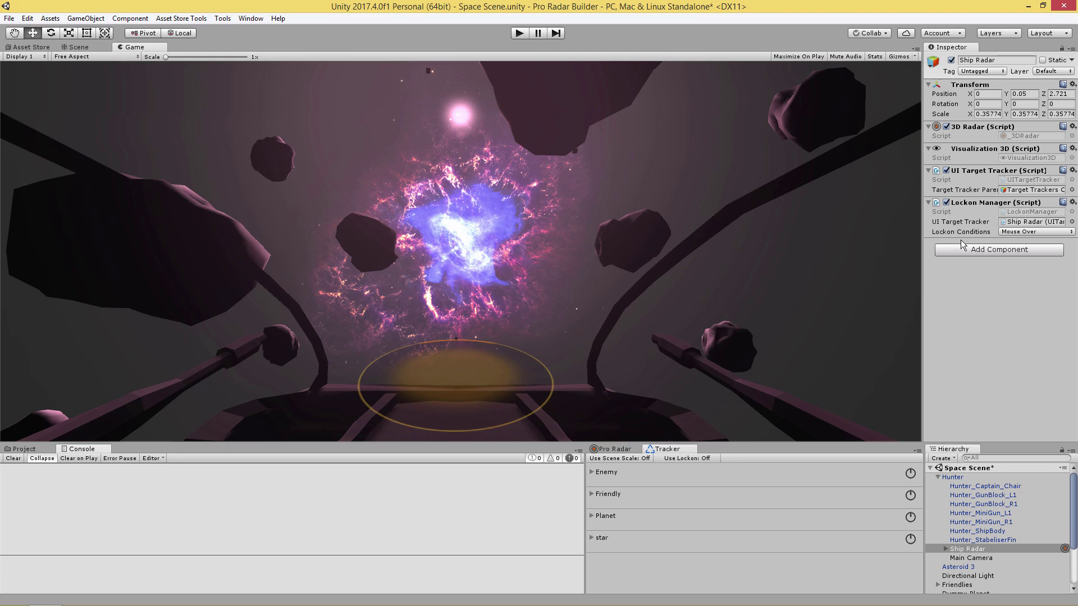
Step: Enable tracking for the Enemy, Friendly, Planet and star targets, and compare them with the radar's blip types
left_click(910, 475)
left_click(910, 496)
left_click(911, 539)
left_click(614, 449)
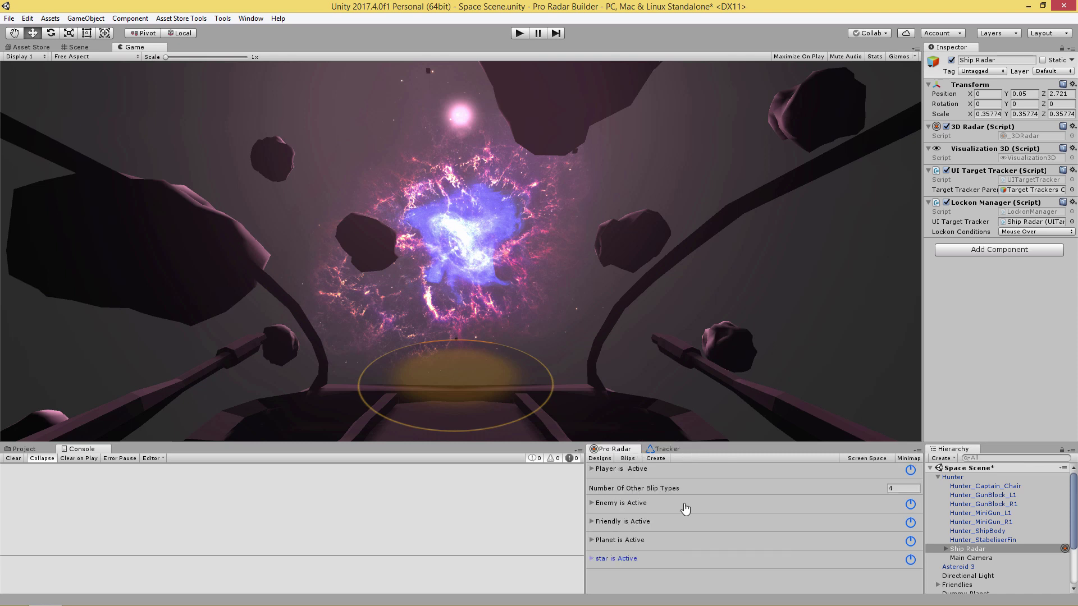
left_click(662, 449)
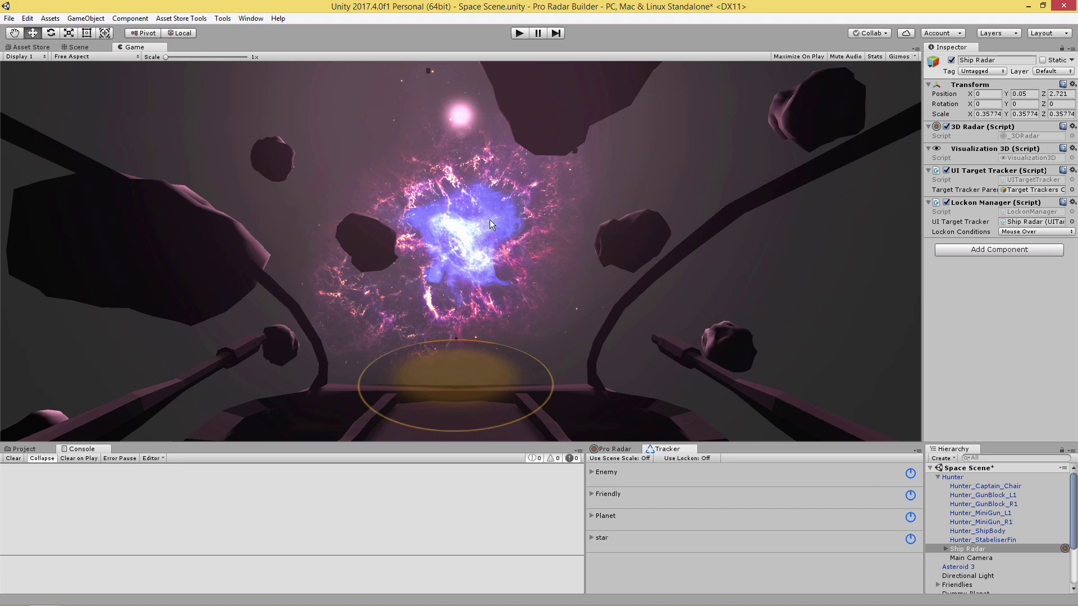
Step: Inspect the Enemy tracker's sprite settings and run the game briefly to check the default target markers
left_click(592, 474)
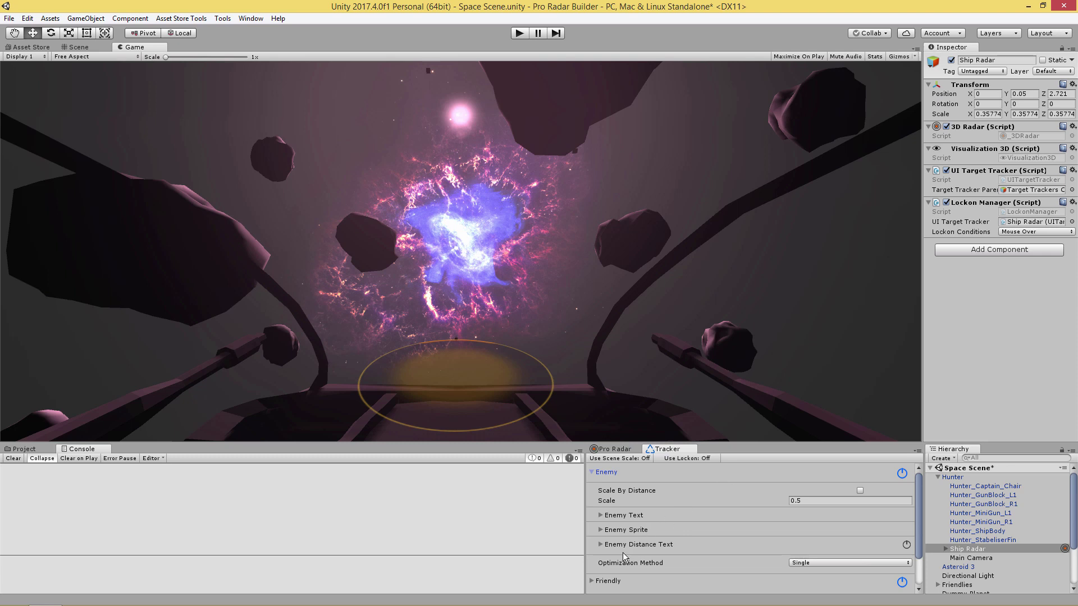
left_click(600, 530)
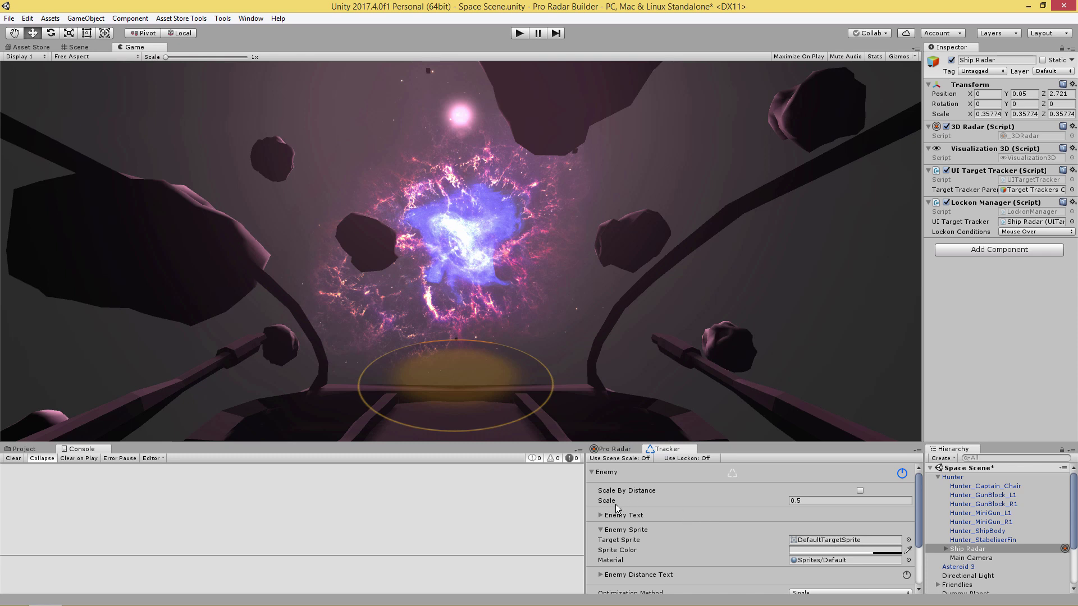
left_click(592, 473)
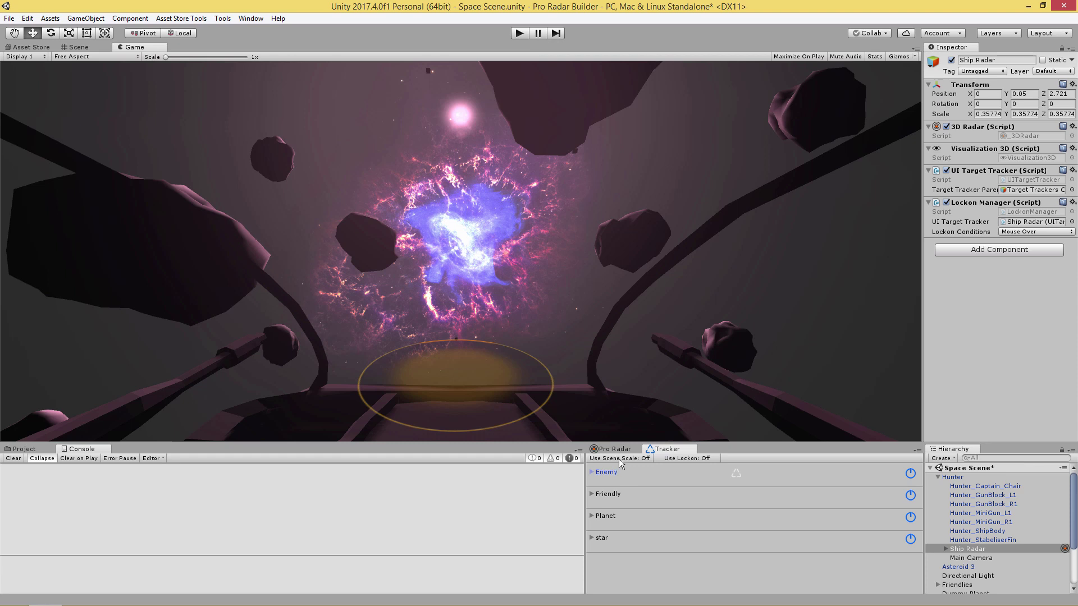
left_click(518, 33)
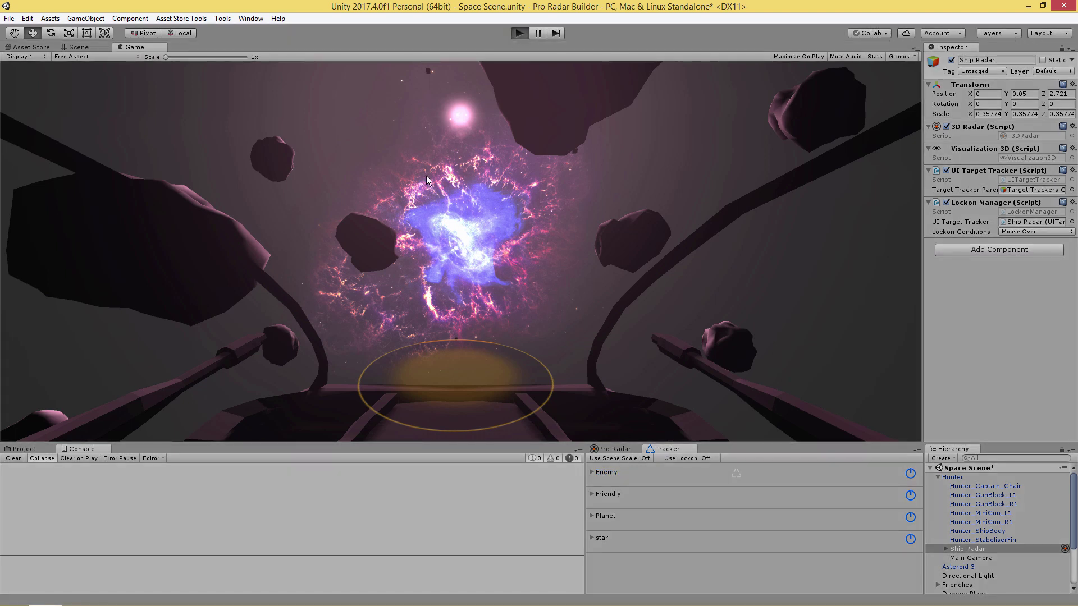
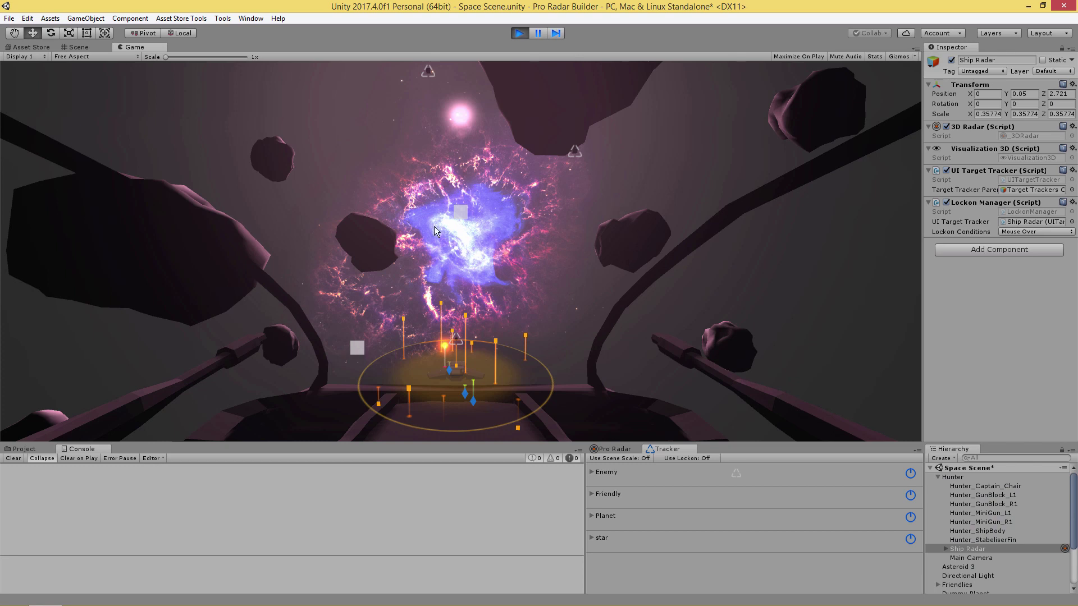
left_click(519, 34)
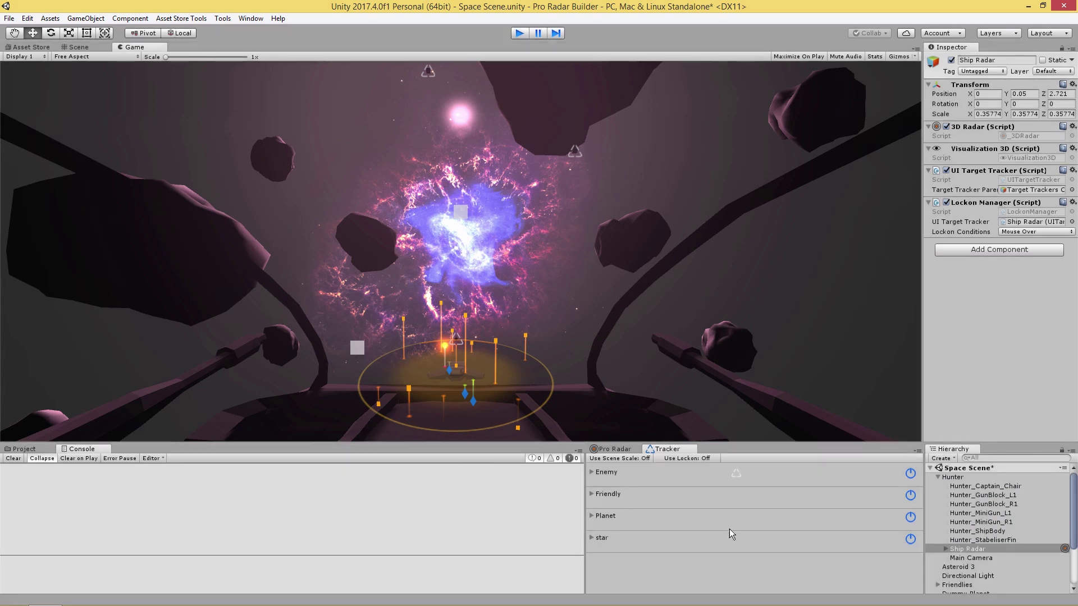
Step: Inspect the Friendly tracker's text and sprite settings
left_click(592, 495)
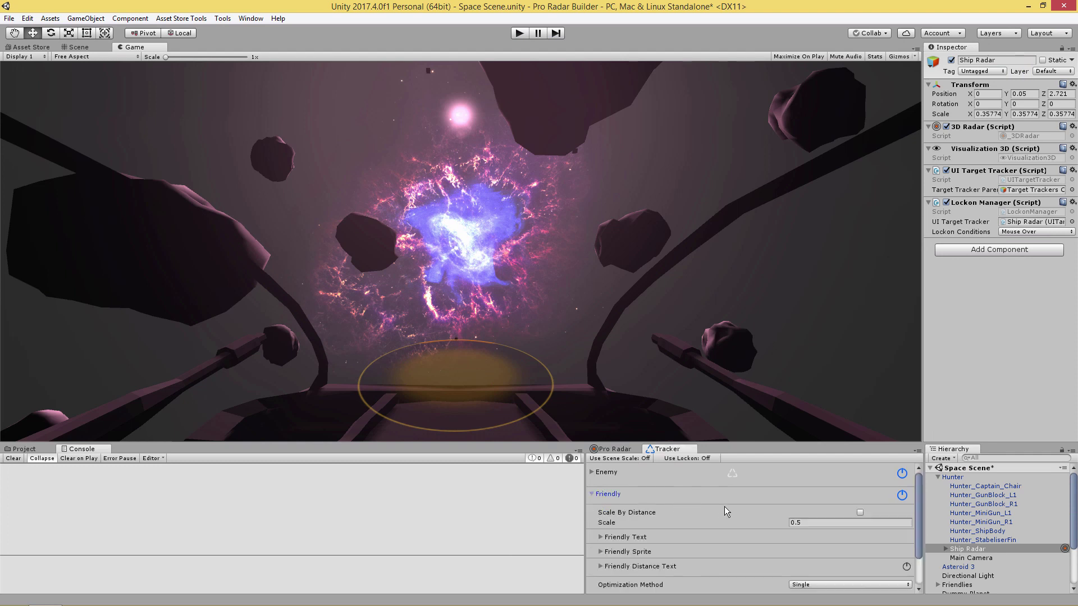
left_click(601, 537)
left_click(601, 537)
left_click(623, 552)
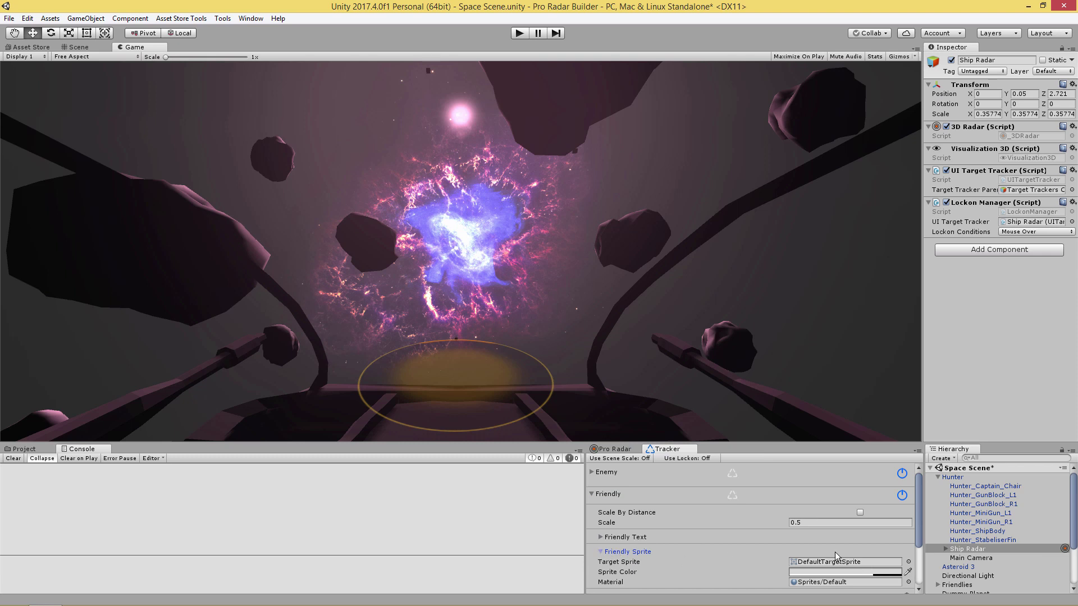
left_click(600, 552)
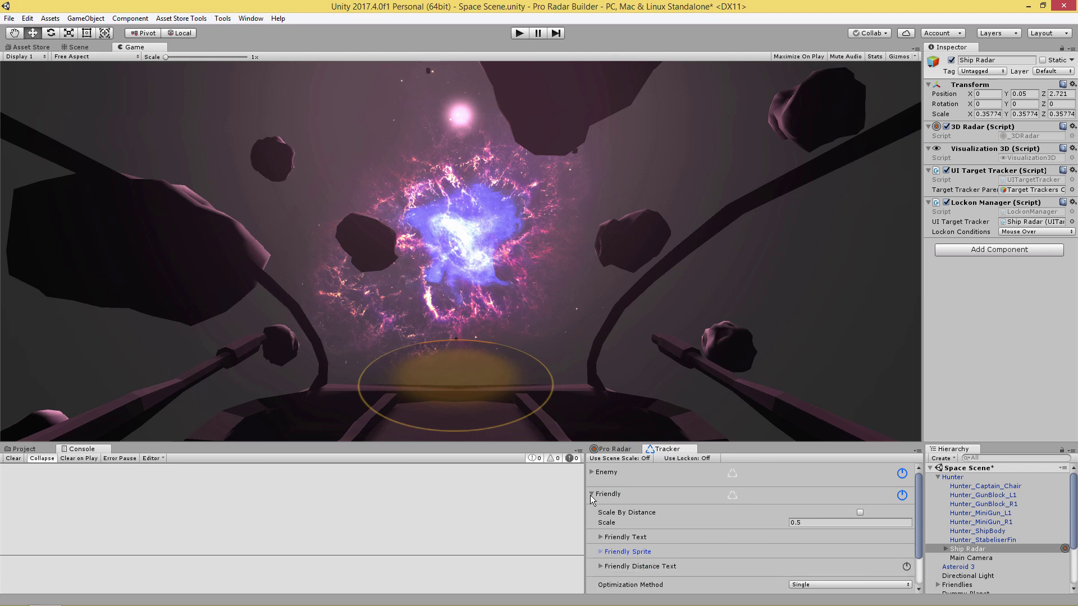
left_click(591, 495)
Step: Turn on Scale By Distance for the Enemy tracker with min 0.4 and max 1, and review its text settings
left_click(593, 472)
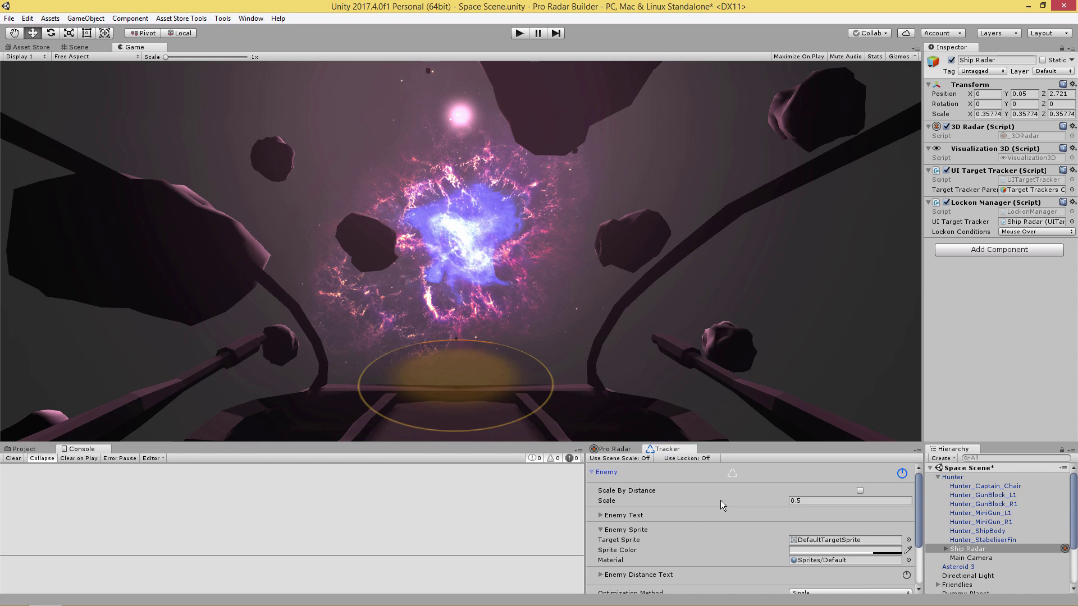
left_click(860, 491)
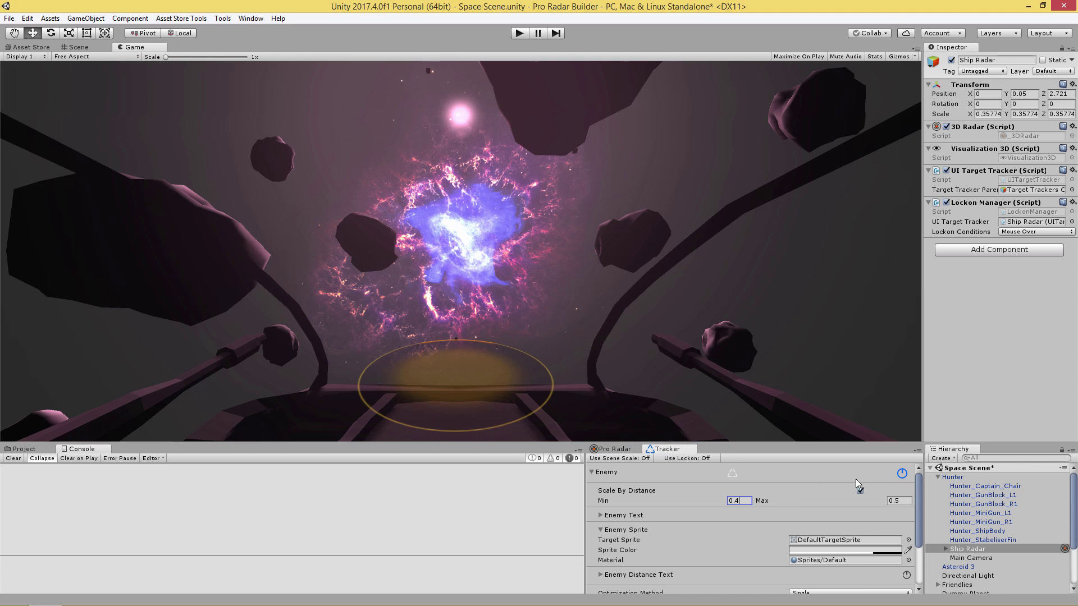
left_click(899, 500)
left_click(600, 515)
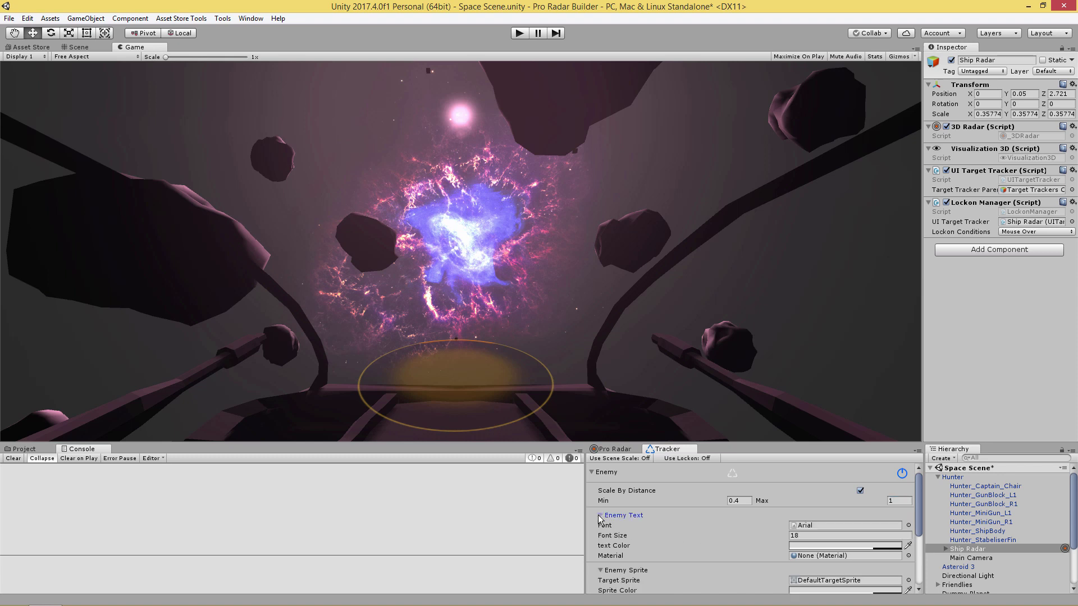
left_click(600, 516)
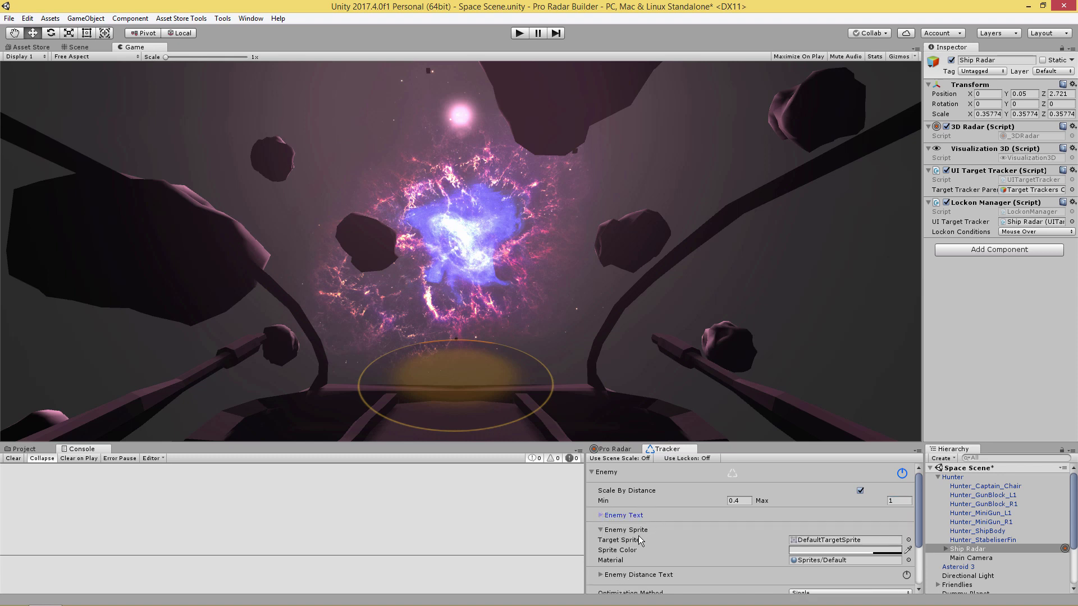
Step: Set the Enemy Sprite color to pinkish red, hex F90D4CBE
left_click(809, 550)
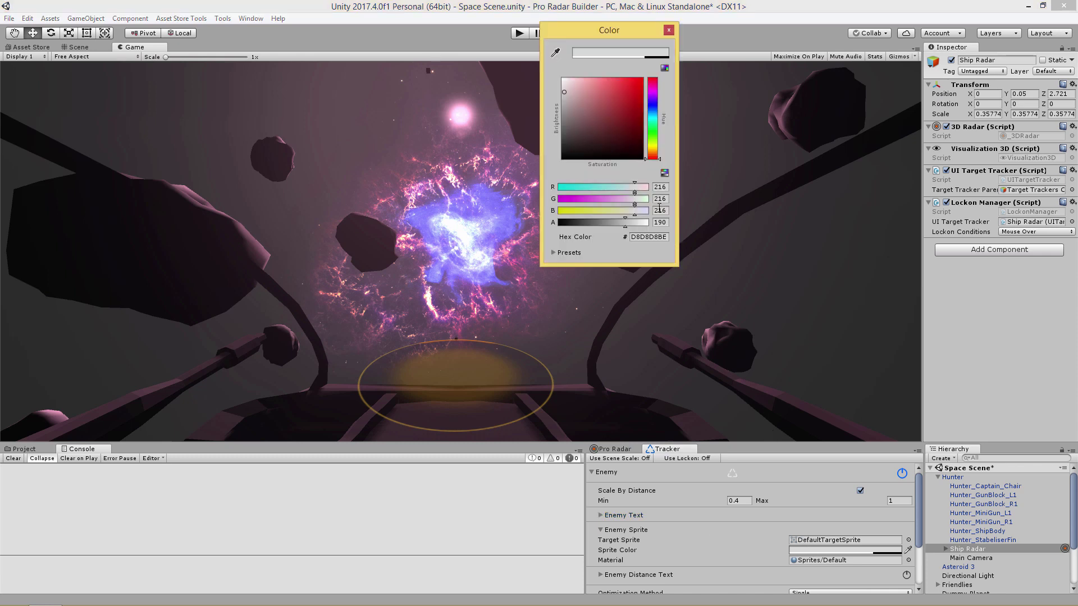
left_click(636, 82)
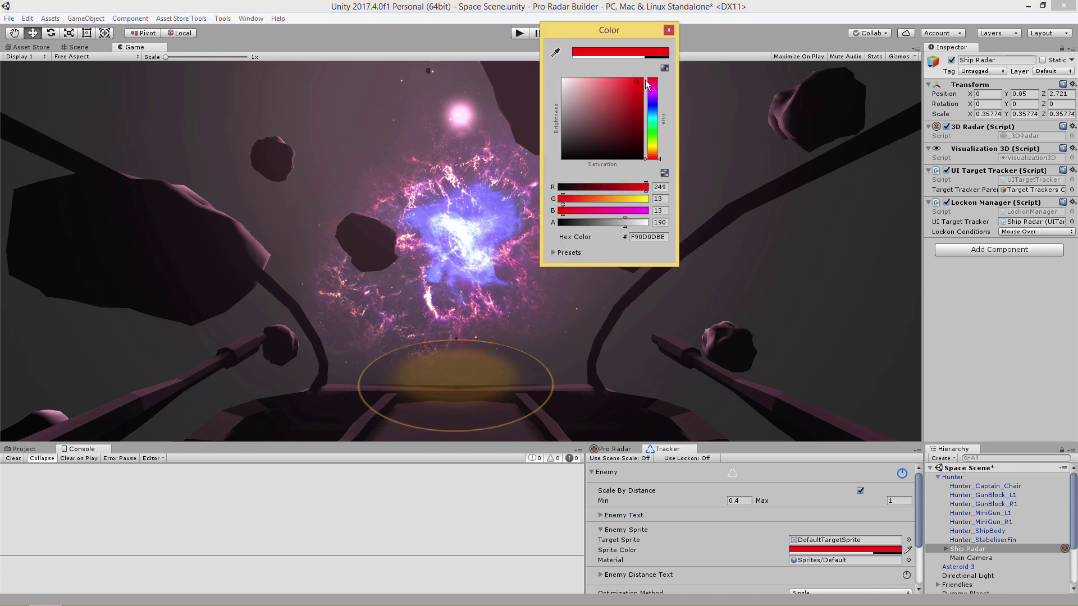
left_click(652, 83)
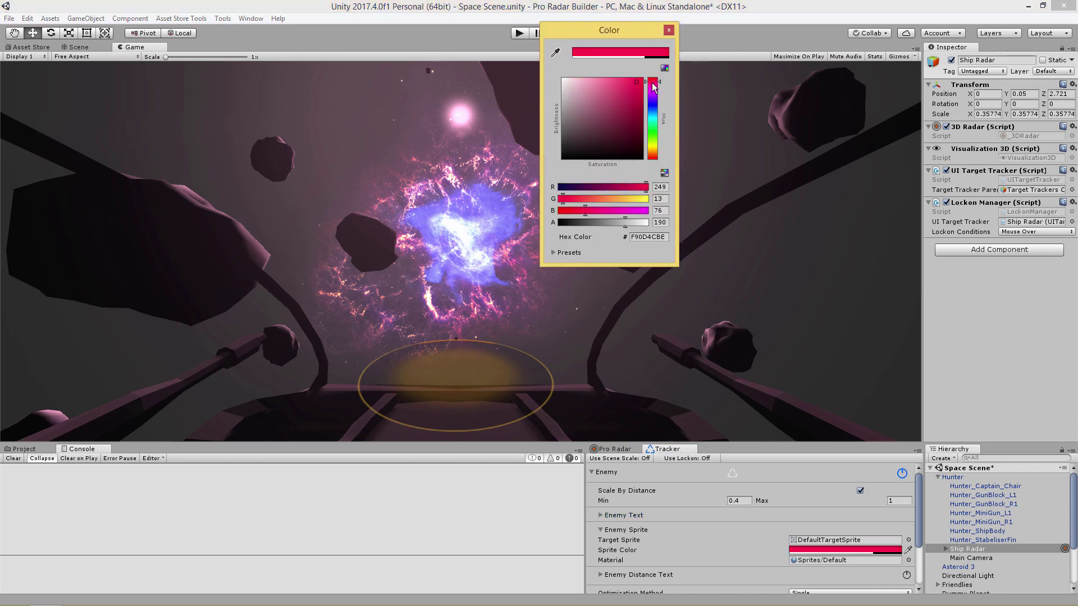
left_click(669, 31)
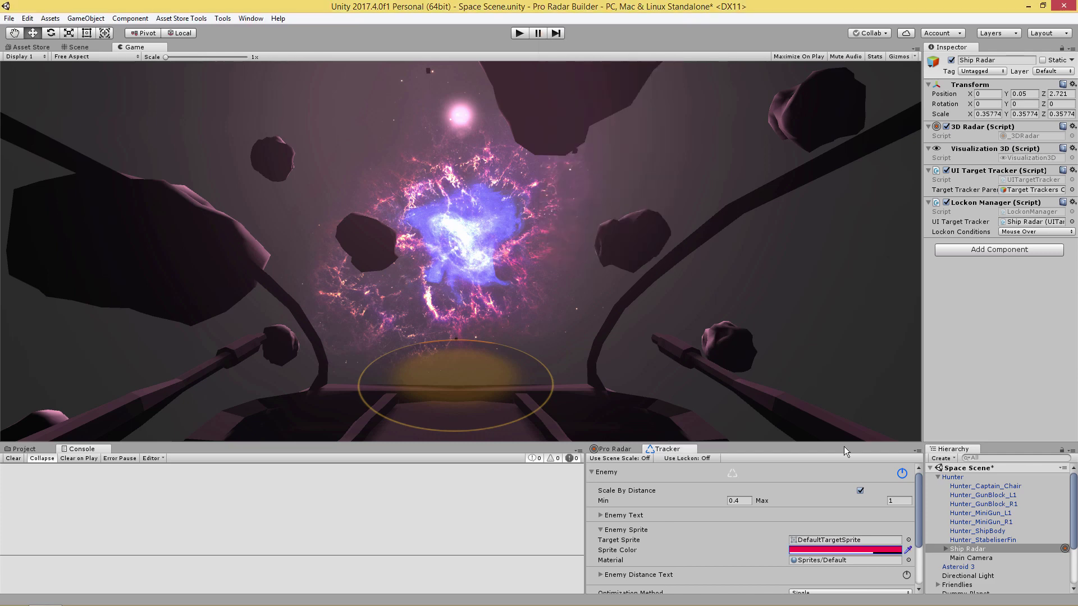
Step: Assign TargetSprite-2 as the Enemy tracker's target sprite
left_click(908, 540)
scroll(444, 320, "down", 5)
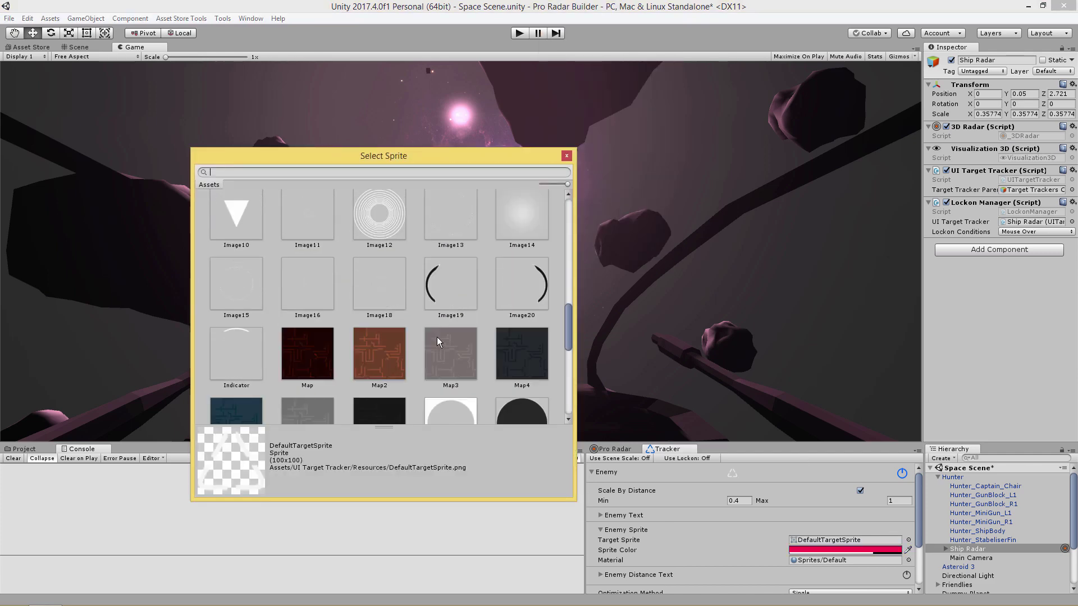
scroll(436, 341, "down", 10)
left_click(368, 274)
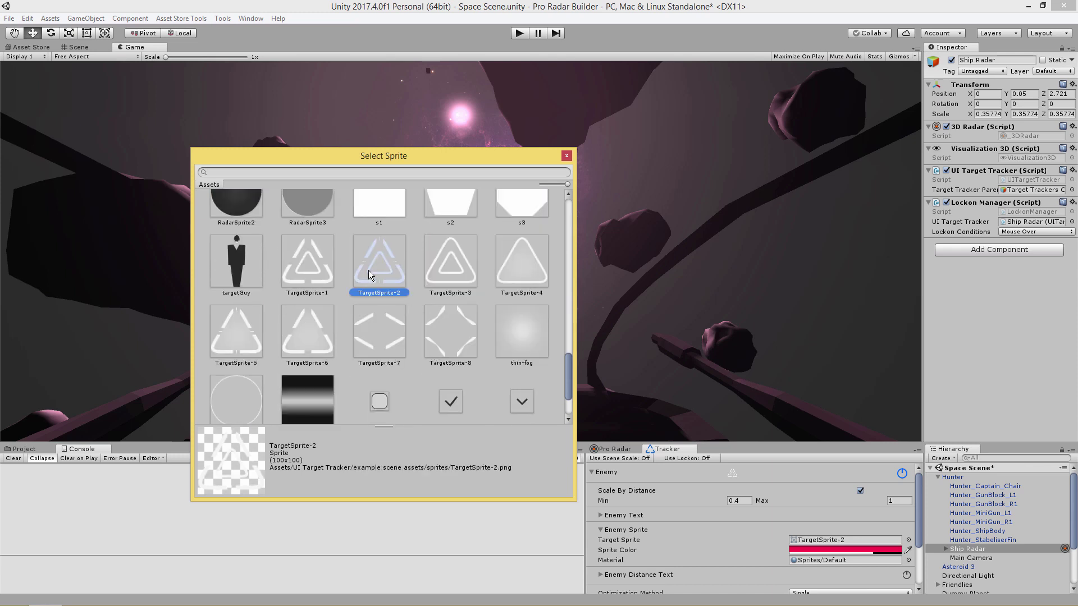
double_click(368, 270)
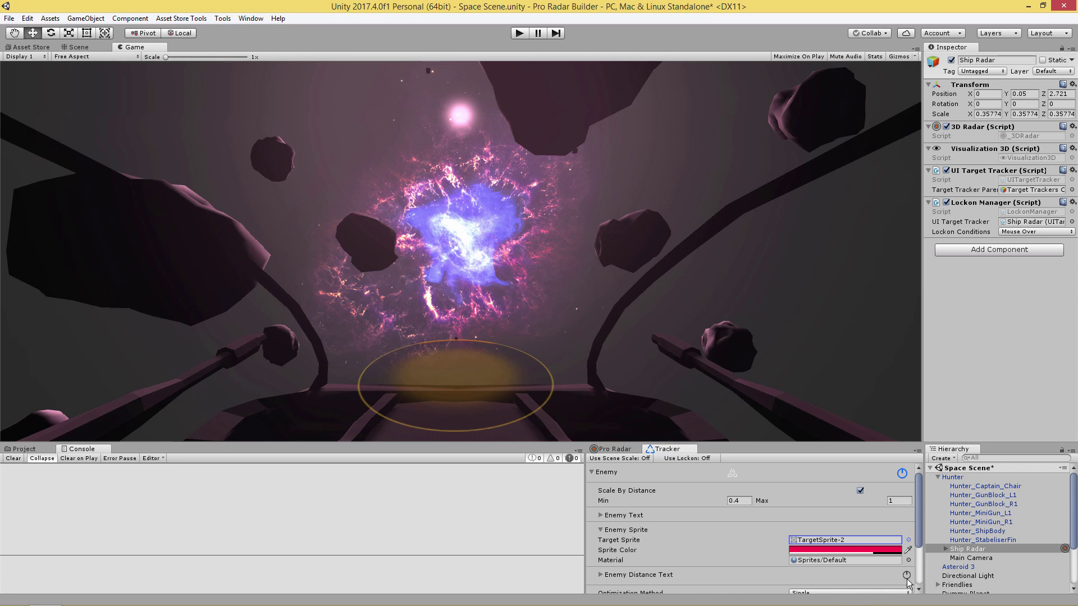
Step: Enable the Enemy Distance Text and open the Friendly tracker's settings
left_click(608, 531)
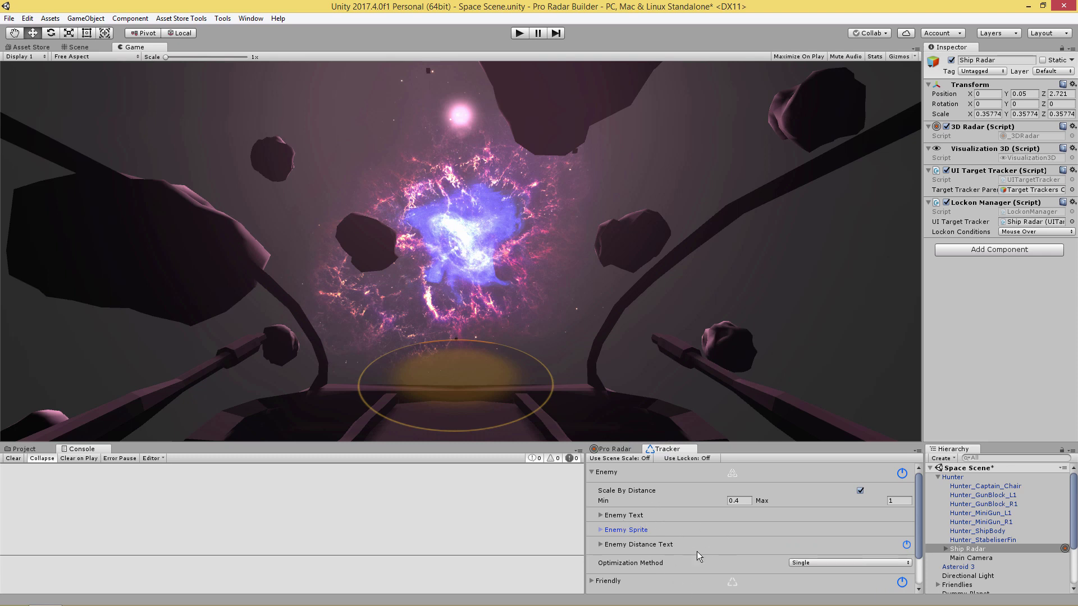
scroll(697, 530, "down", 2)
left_click(628, 539)
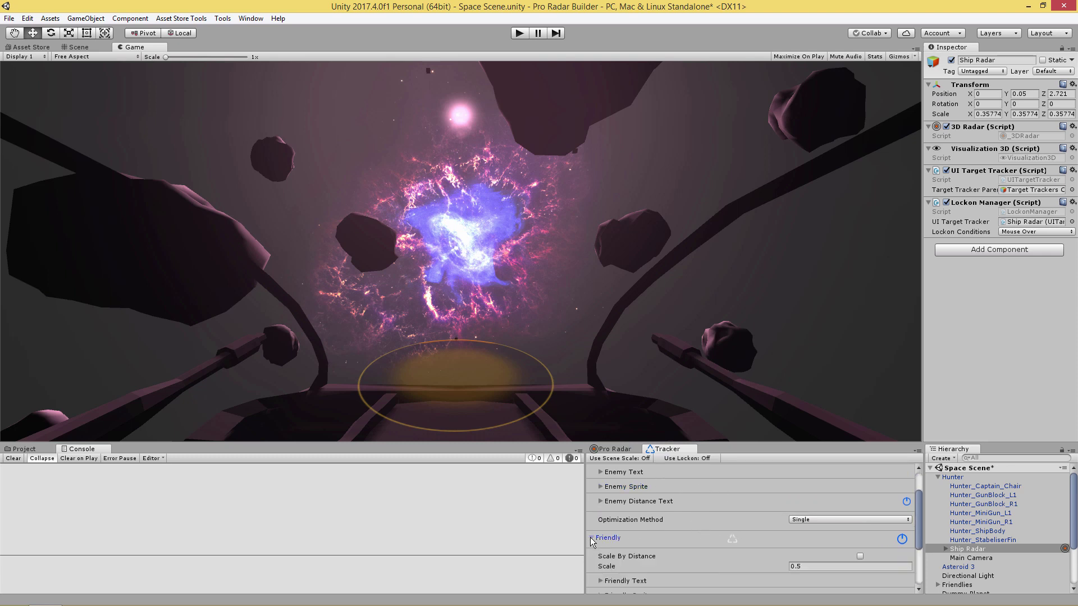
Step: Collapse the Enemy tracker, turn on Scale By Distance for Friendly with min 0.4 and max 1, and expand the Friendly Sprite settings
scroll(605, 509, "up", 2)
left_click(592, 473)
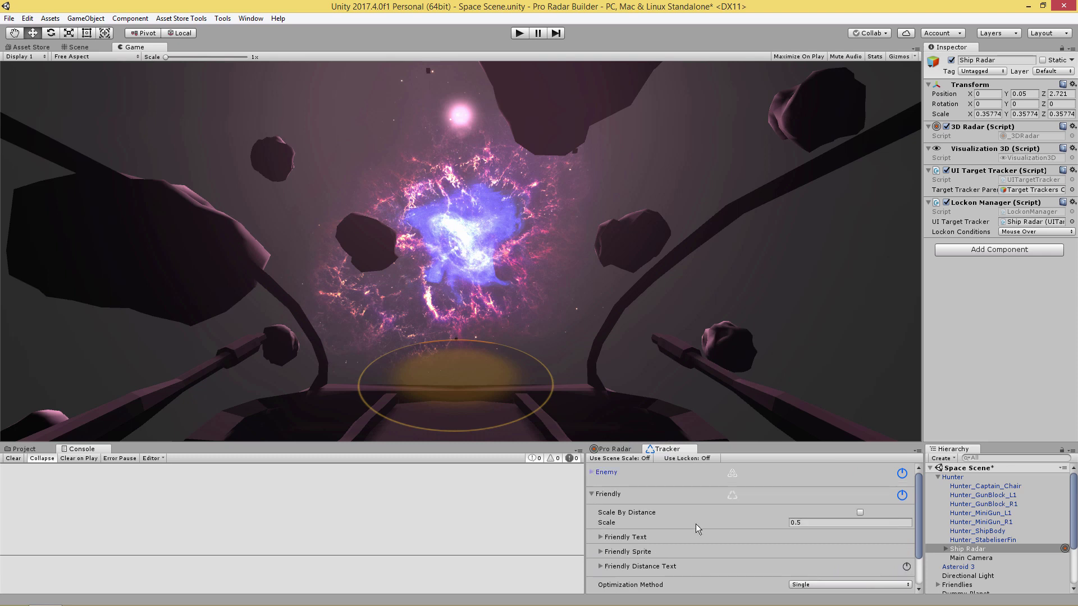
left_click(859, 513)
left_click(739, 523)
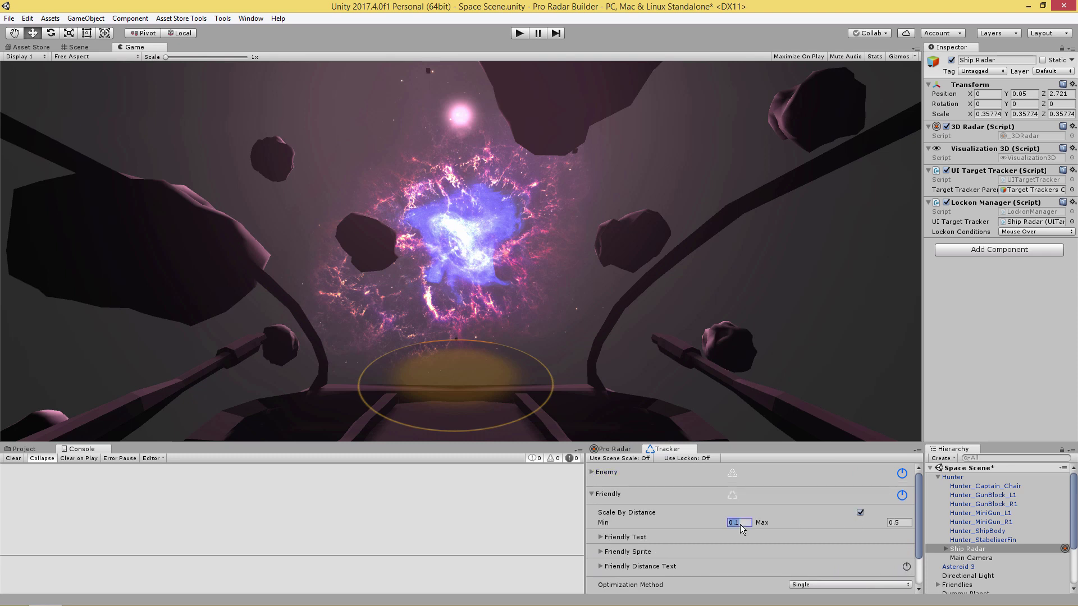
type(".4")
left_click(901, 523)
type("1")
left_click(600, 552)
left_click(600, 552)
left_click(600, 552)
Step: Set the Friendly Sprite color to blue, hex 1A9BE8BE
left_click(865, 572)
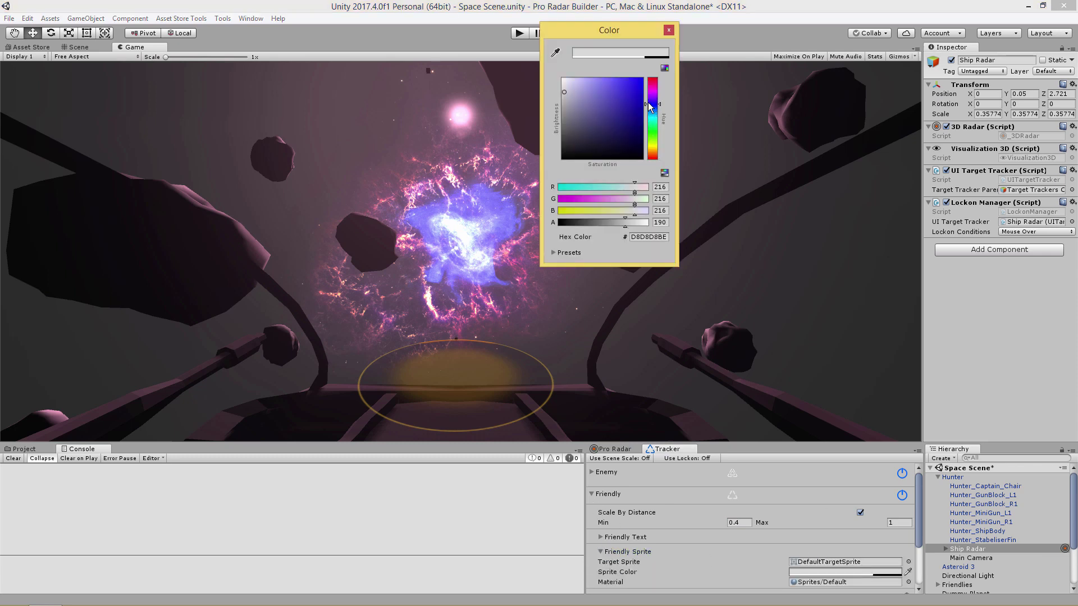
left_click(638, 94)
left_click_drag(652, 102, 652, 113)
left_click(668, 30)
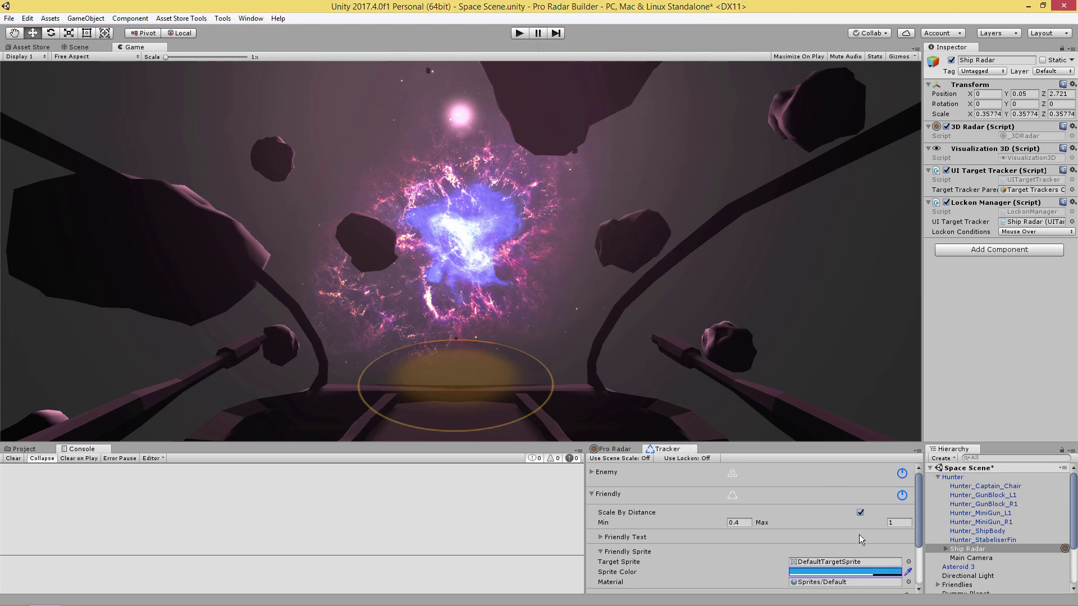
Step: Assign TargetSprite-4 as the Friendly tracker's target sprite
left_click(909, 562)
scroll(315, 359, "down", 10)
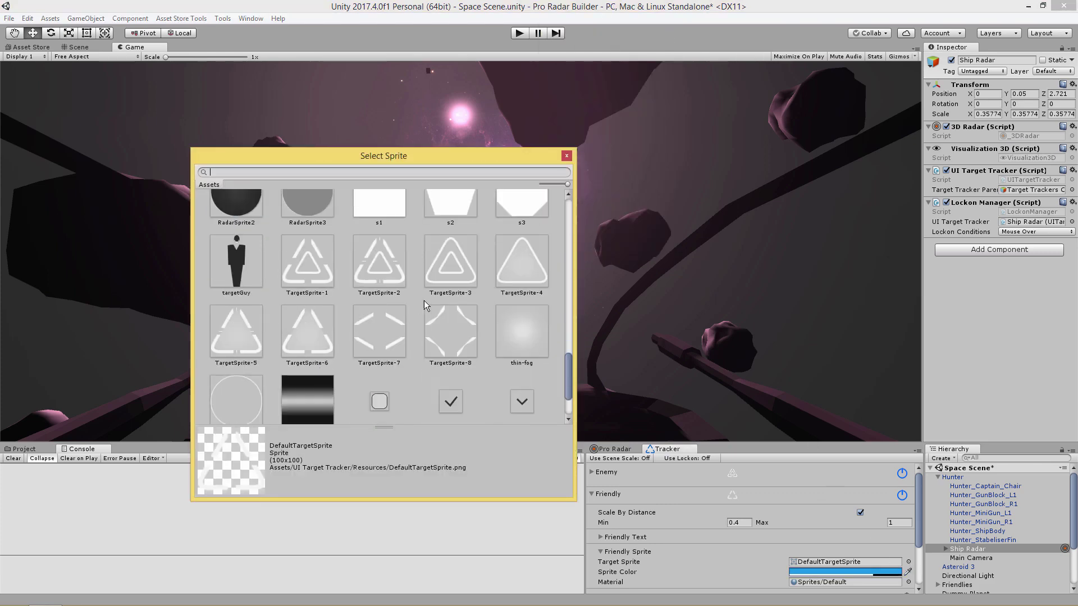
left_click(515, 276)
left_click(566, 156)
Step: Set the Friendly Sprite color to bright green and collapse the Friendly tracker
left_click(828, 572)
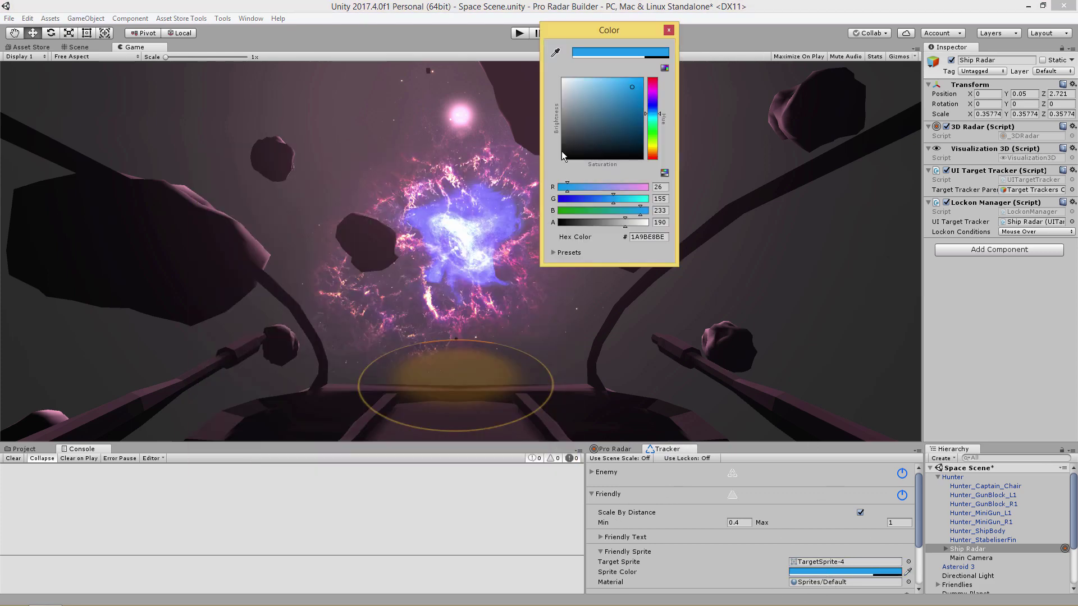
left_click(651, 129)
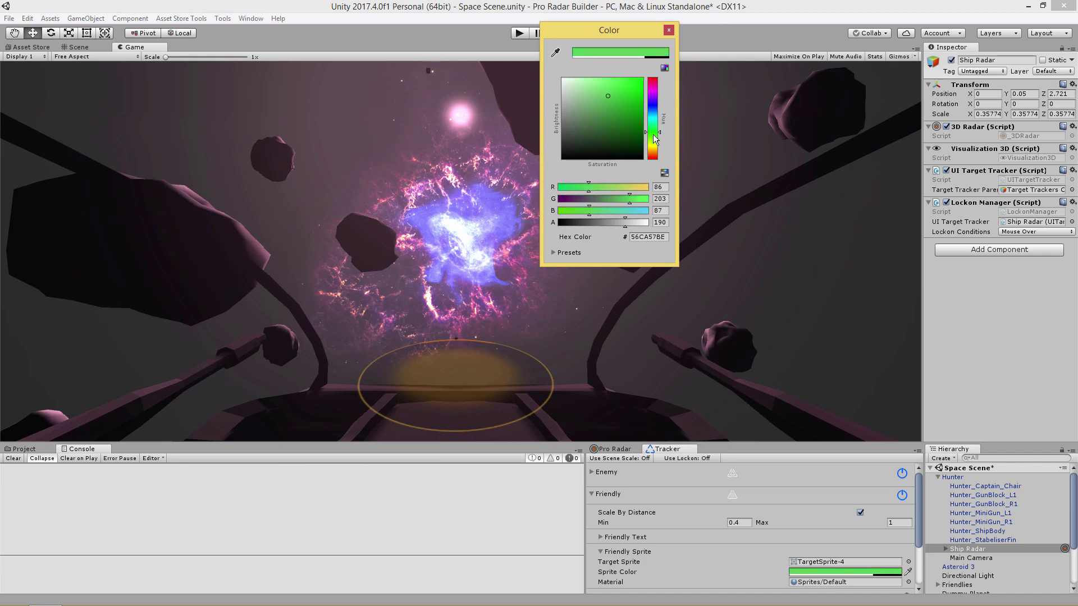
left_click(669, 30)
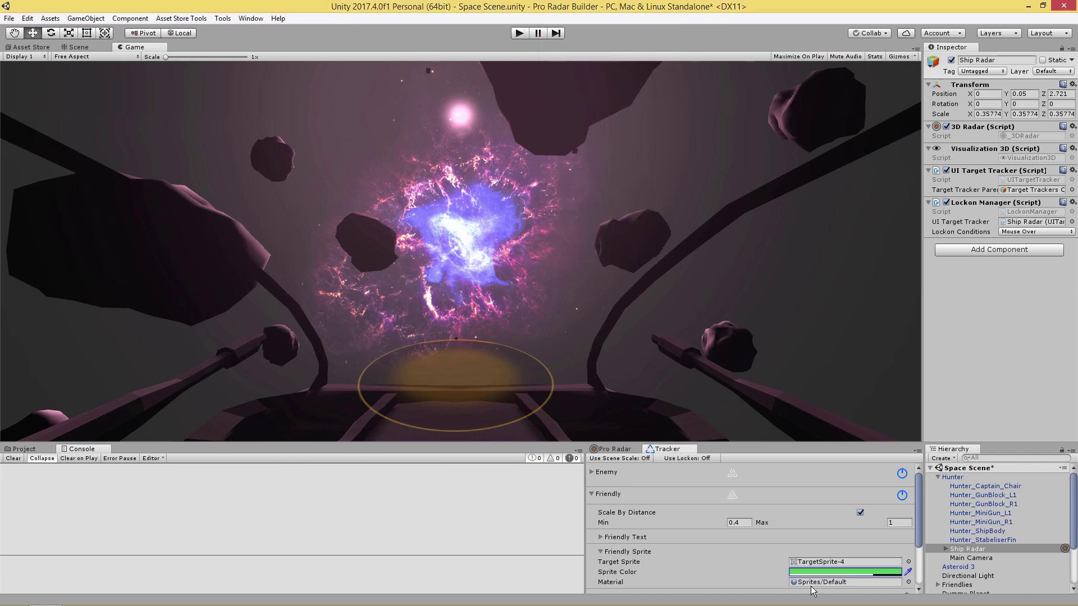
left_click(598, 495)
Step: Open the Planet tracker's settings and set its scale to 0.4
left_click(595, 516)
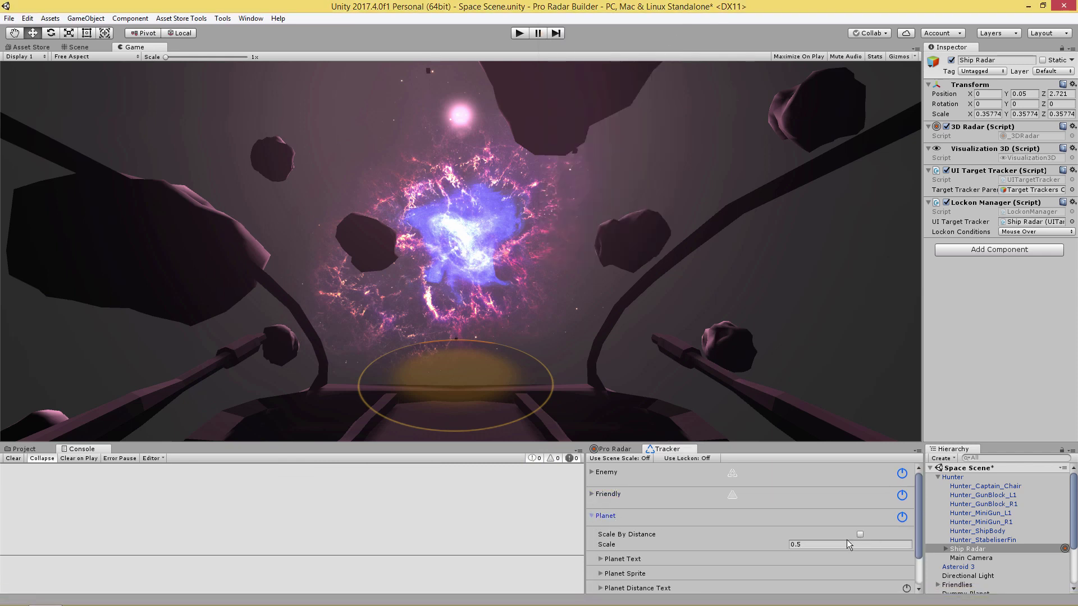
left_click(846, 542)
type("0.4")
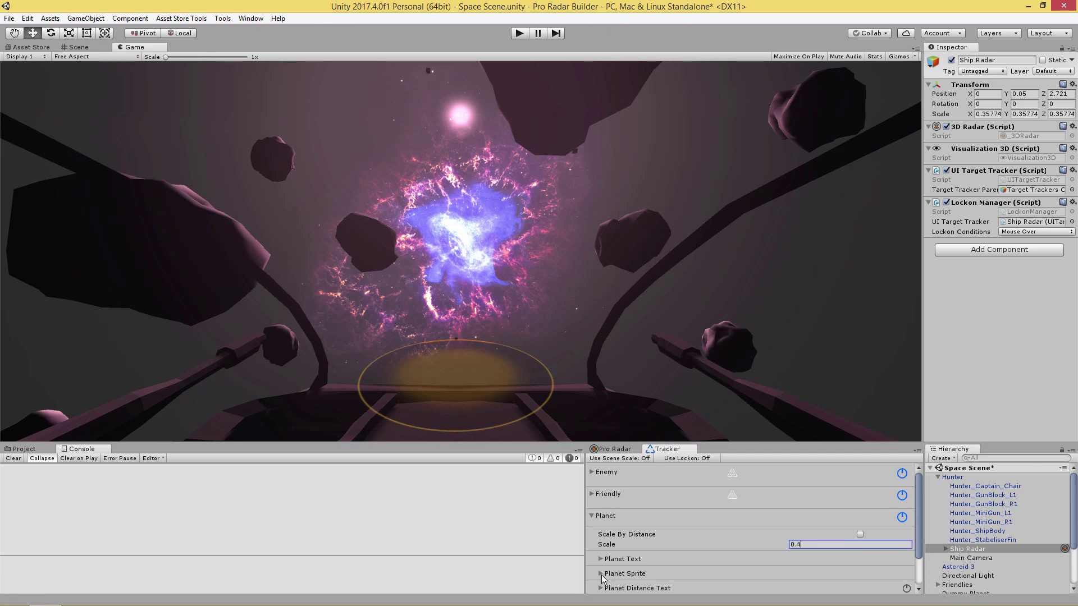
Step: Assign TargetSprite-6 as the Planet tracker's target sprite
left_click(601, 573)
scroll(730, 539, "down", 3)
left_click(908, 516)
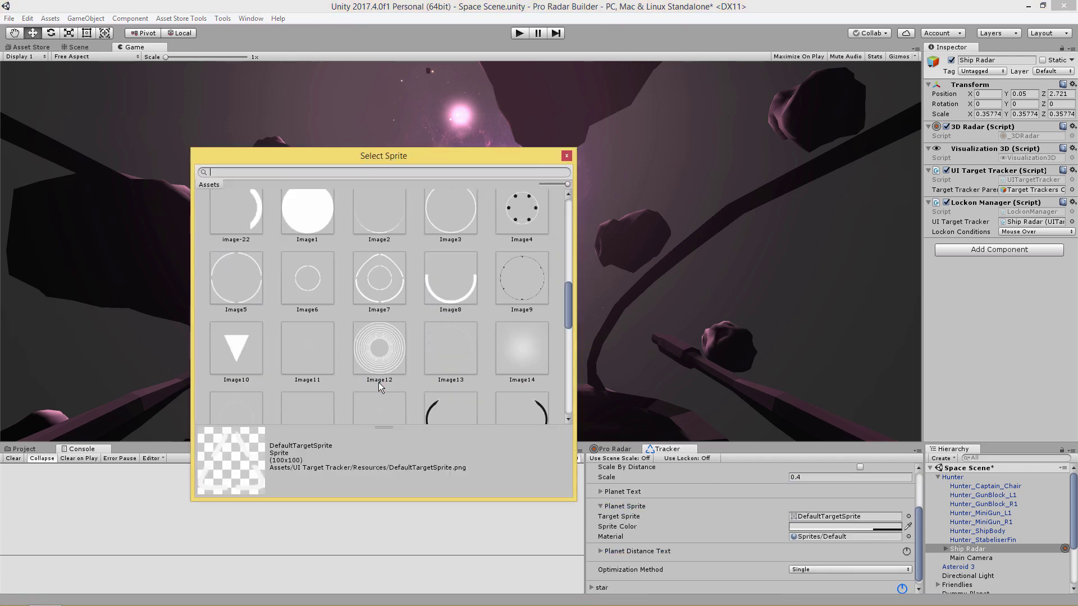
scroll(378, 382, "down", 5)
scroll(379, 384, "up", 1)
scroll(373, 379, "down", 2)
scroll(368, 343, "up", 2)
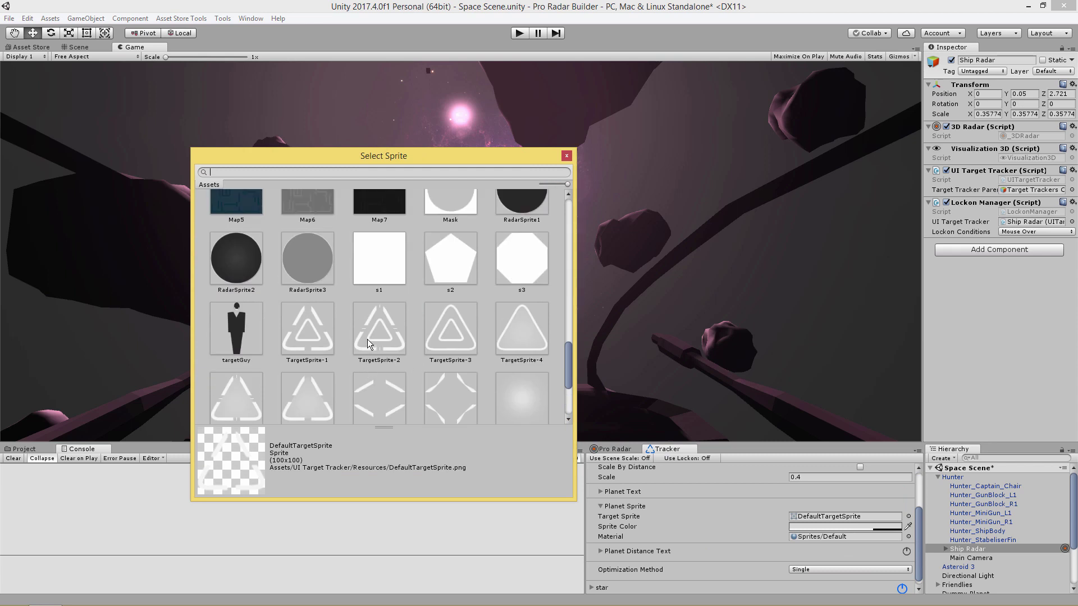
left_click(318, 413)
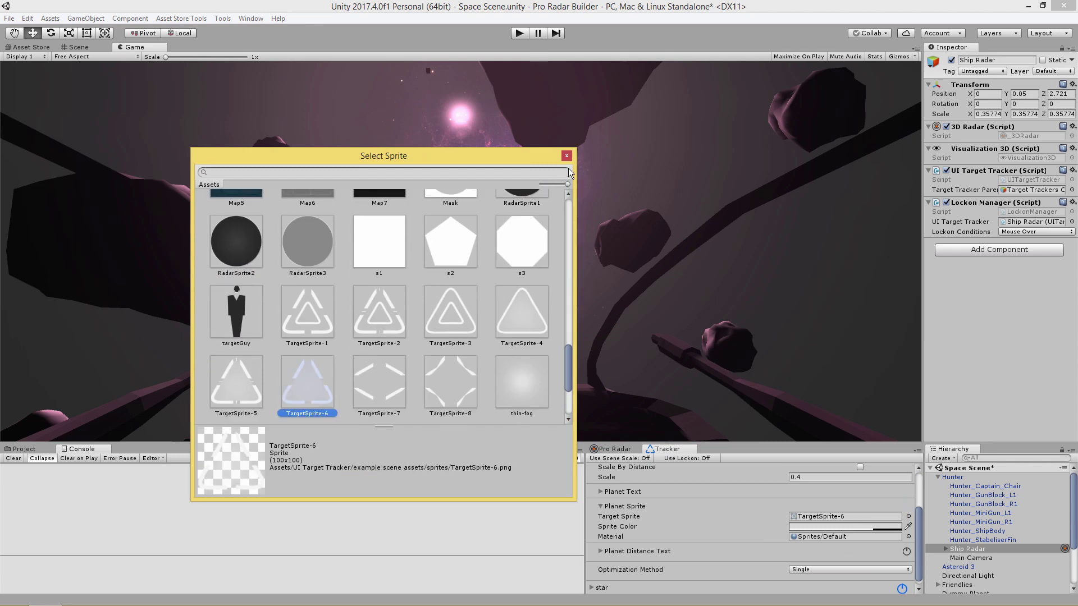
left_click(566, 155)
Step: Set the Planet Sprite color to light blue and collapse the Planet tracker
left_click(844, 526)
left_click(653, 119)
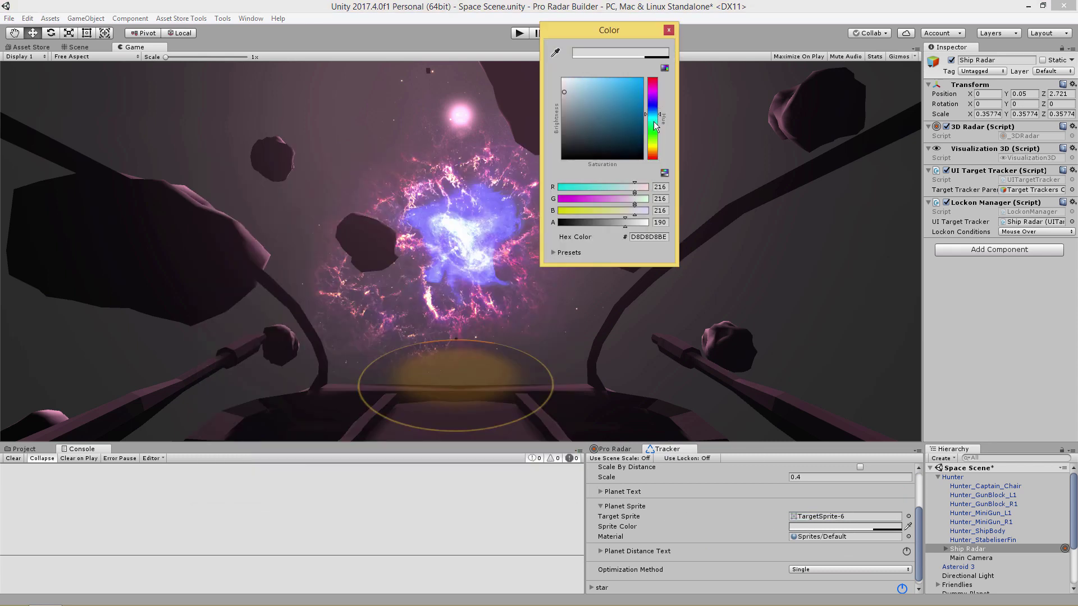
left_click(631, 82)
left_click(669, 29)
scroll(601, 496, "up", 3)
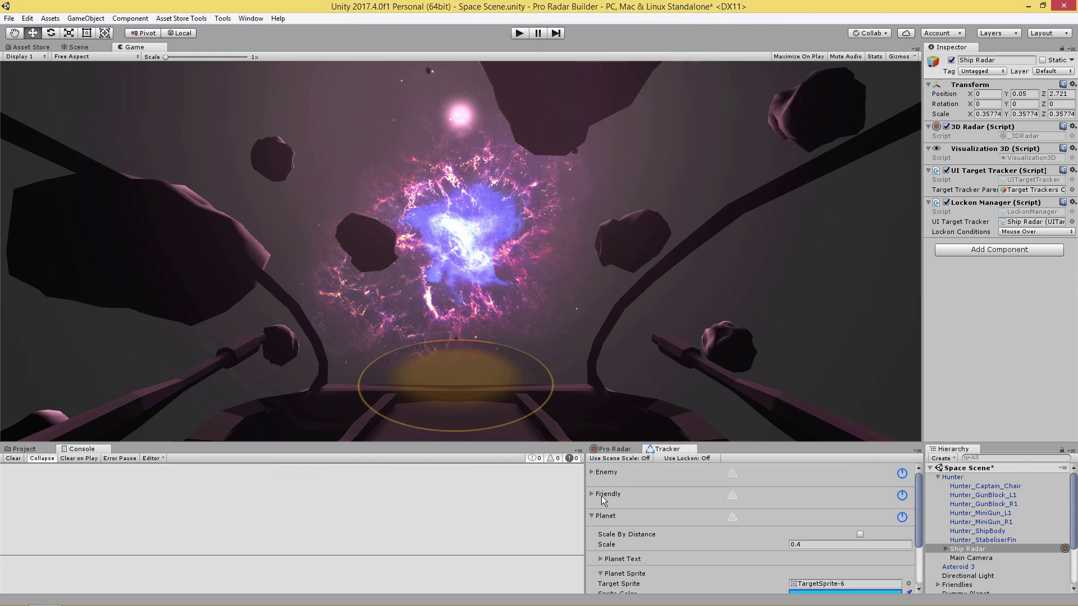
left_click(594, 522)
Step: Open the star tracker's settings and set its scale to 0.4
left_click(656, 536)
scroll(655, 534, "down", 2)
left_click(828, 532)
type("0.")
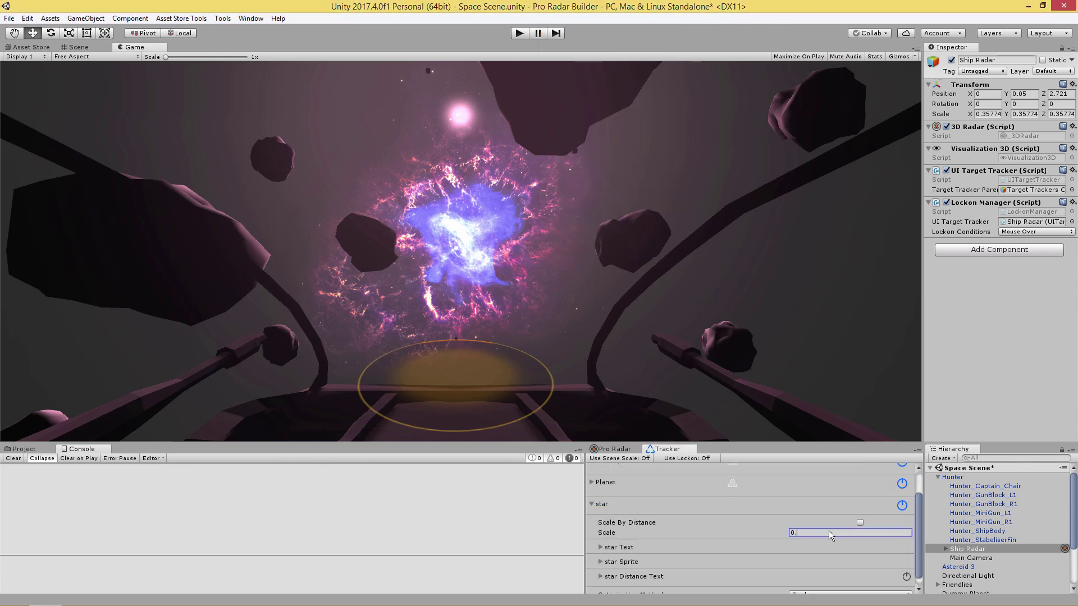
type("4")
Step: Assign TargetSprite-8 as the star tracker's target sprite
left_click(600, 561)
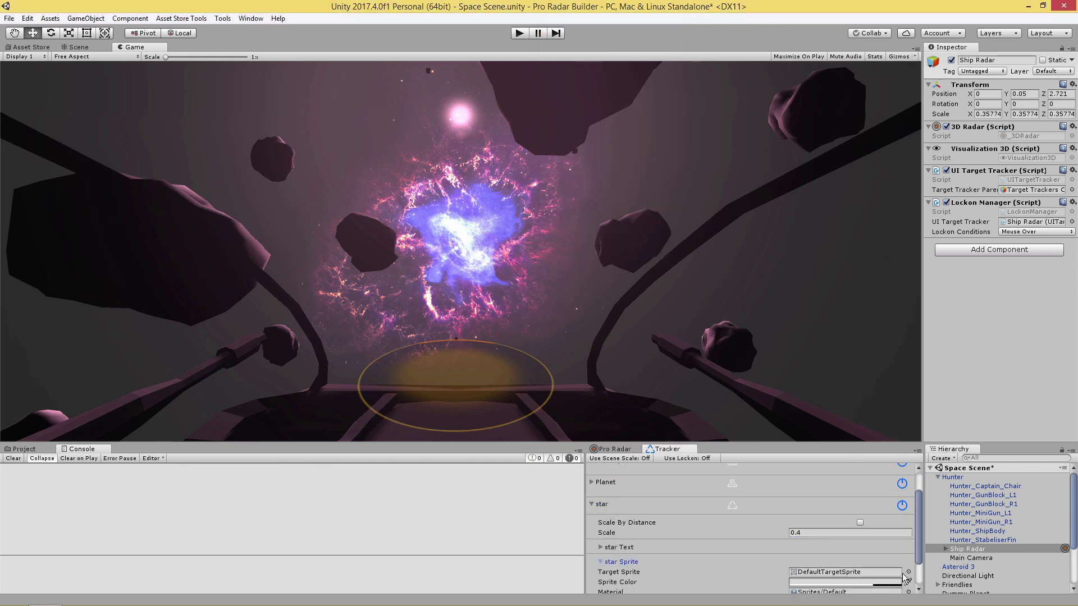
left_click(908, 572)
scroll(518, 370, "down", 3)
scroll(514, 369, "down", 3)
left_click(451, 286)
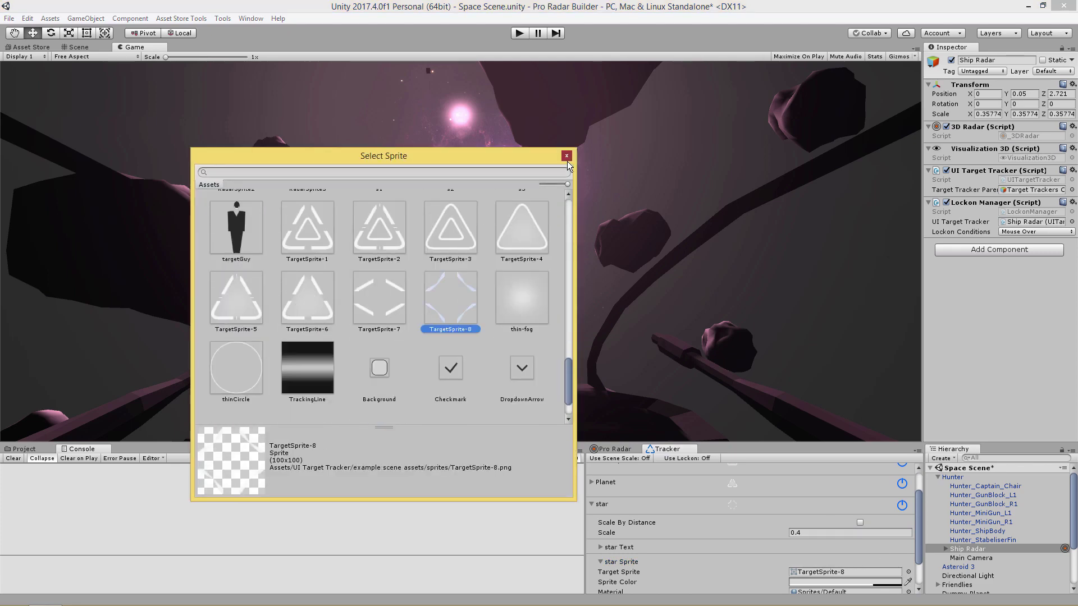
left_click(566, 155)
Step: Set the star Sprite color to yellow and collapse the star tracker
left_click(825, 582)
left_click_drag(651, 147, 652, 144)
key("Return")
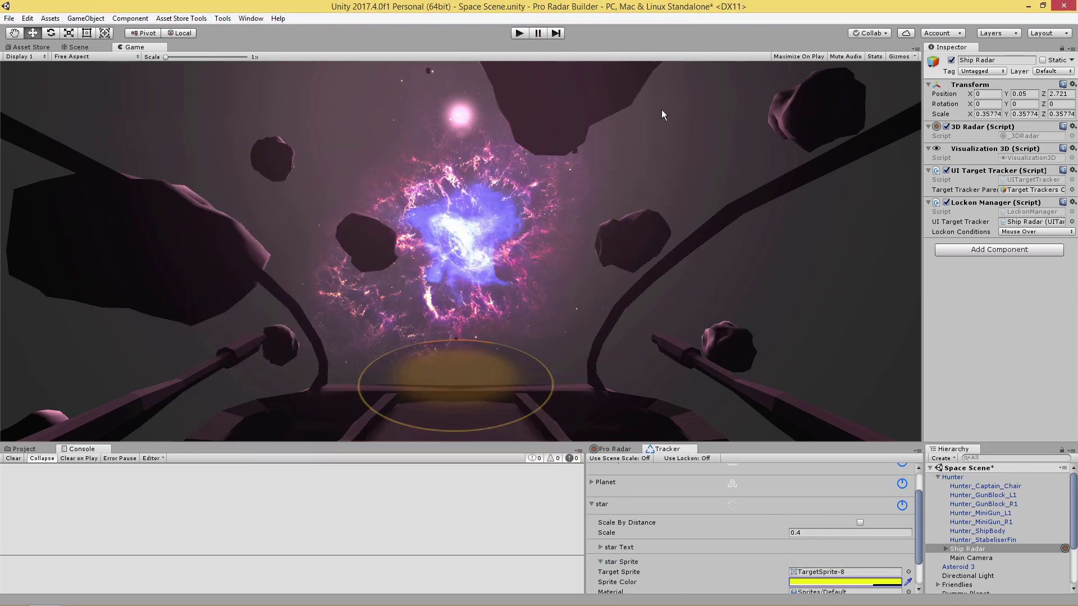
left_click(600, 561)
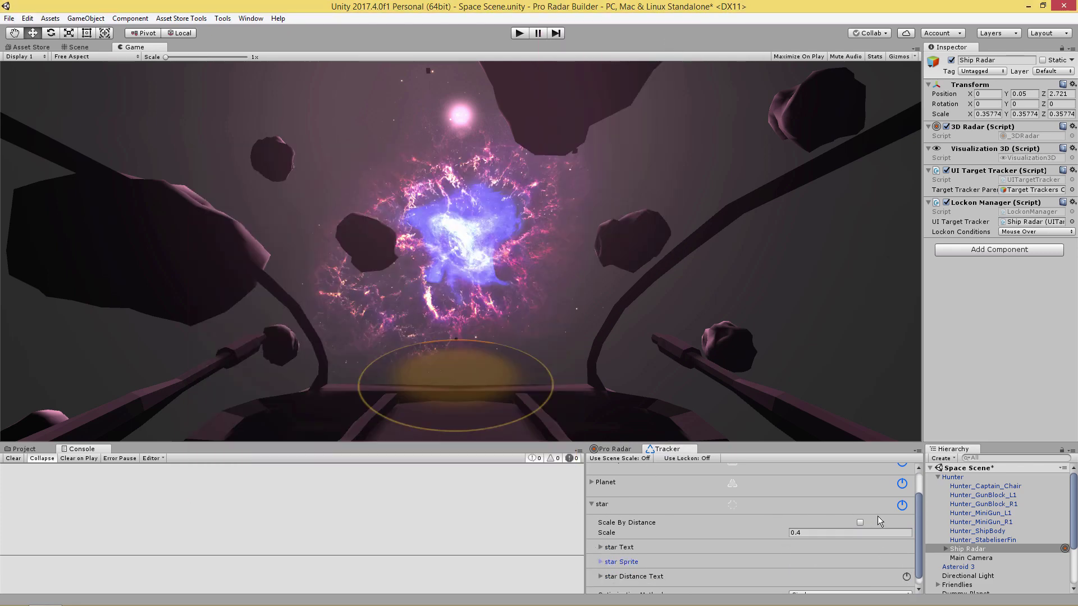
left_click(592, 504)
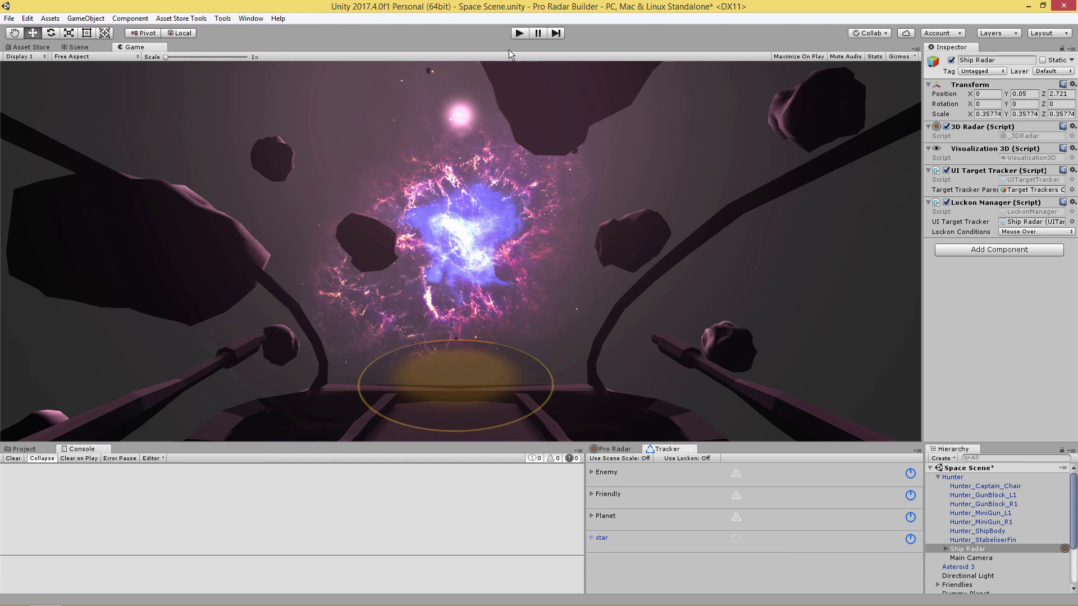
Step: Run the scene in play mode to check how the target trackers look on the ship's view
left_click(518, 34)
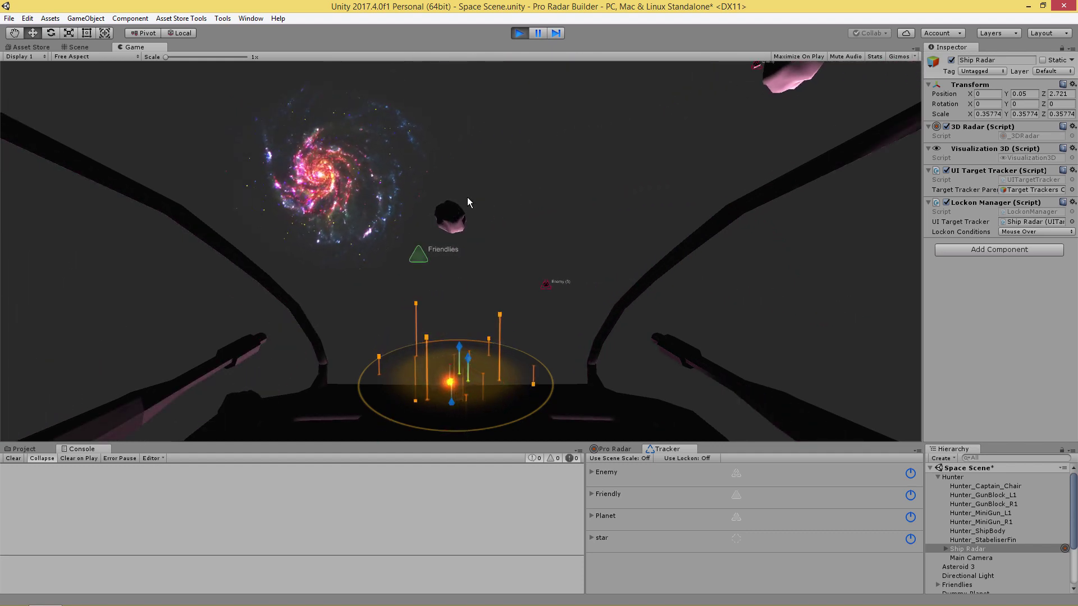
left_click(537, 34)
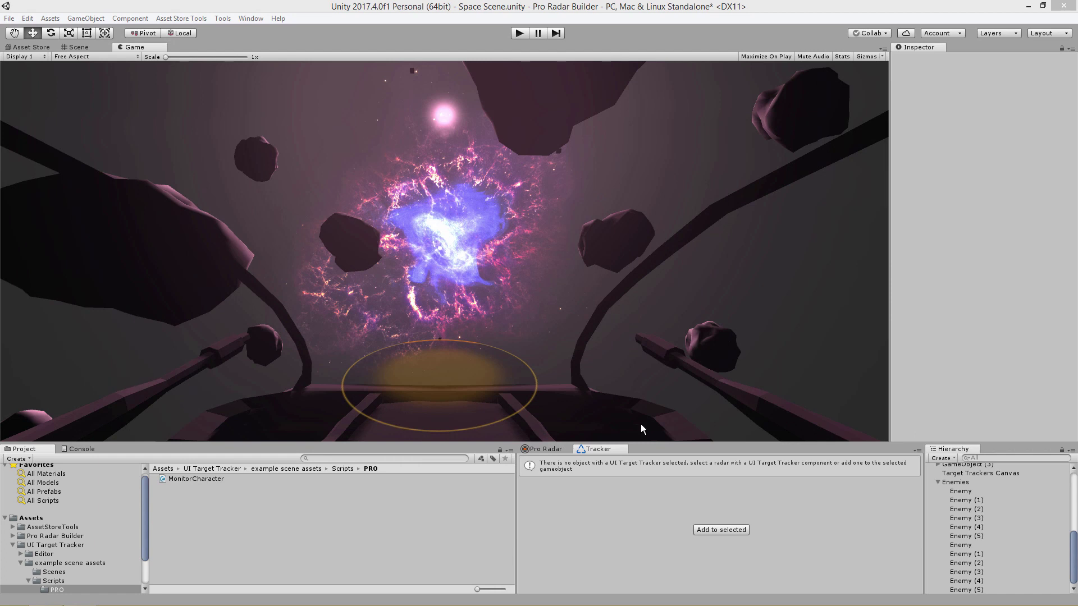
Step: Set the Lockon Conditions of the Ship Radar's Lockon Manager to Function Trigger
left_click(962, 483)
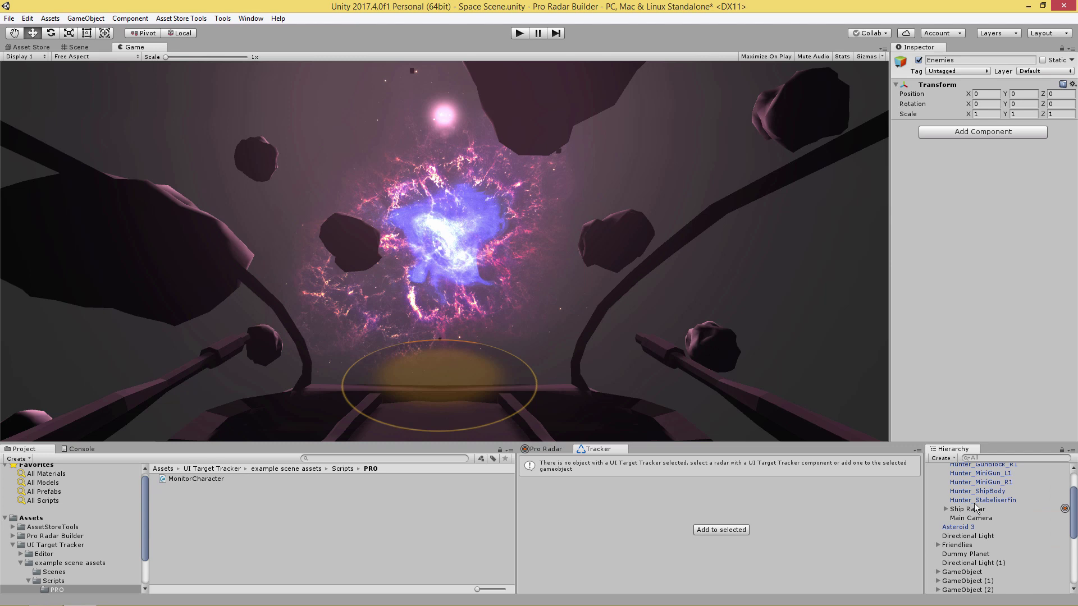
left_click(967, 509)
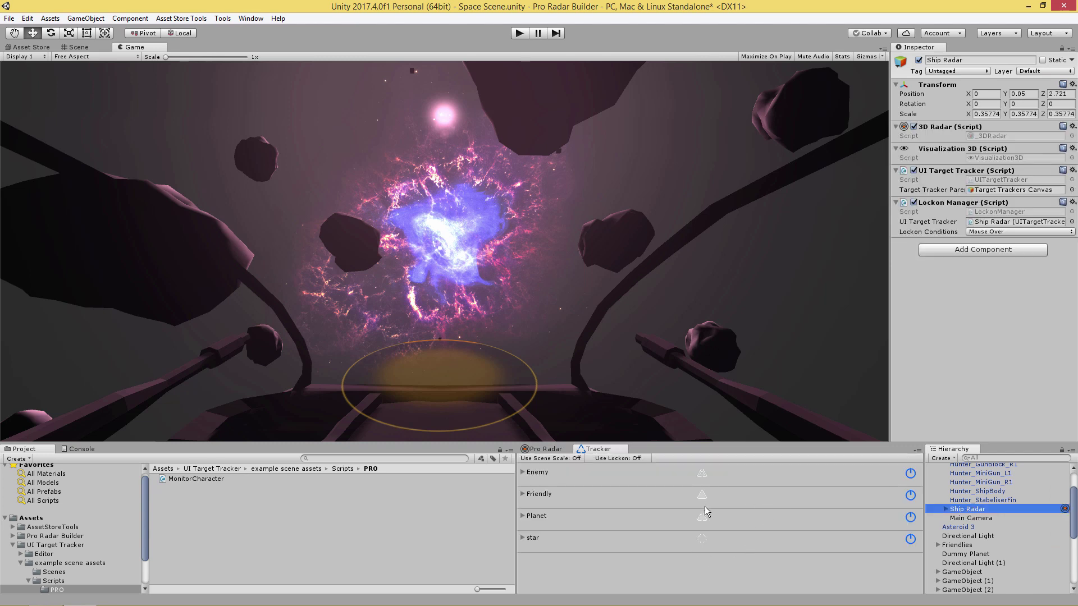
left_click(986, 233)
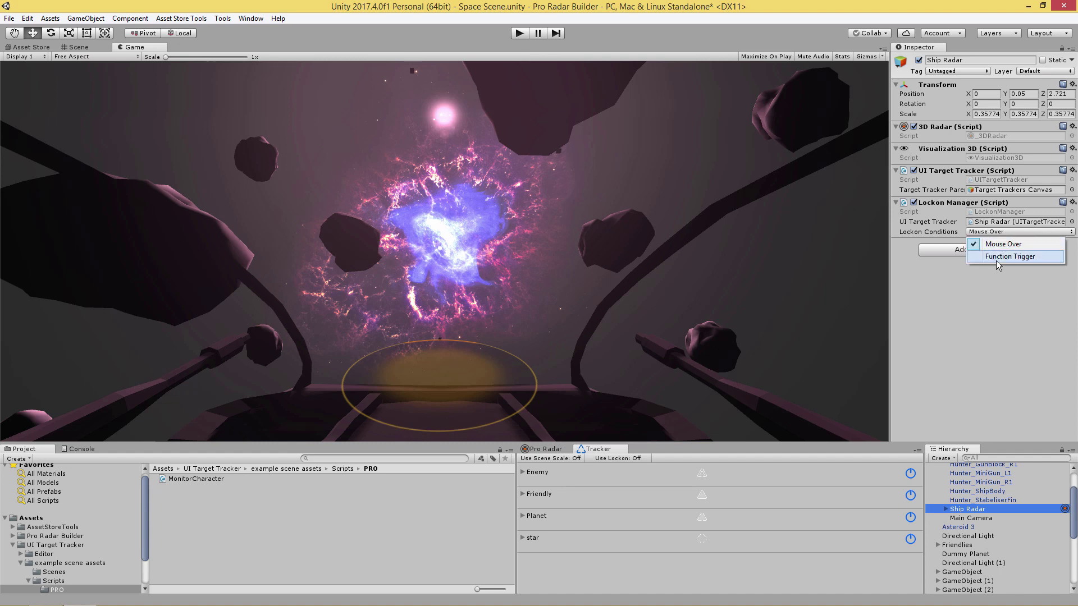
left_click(1027, 261)
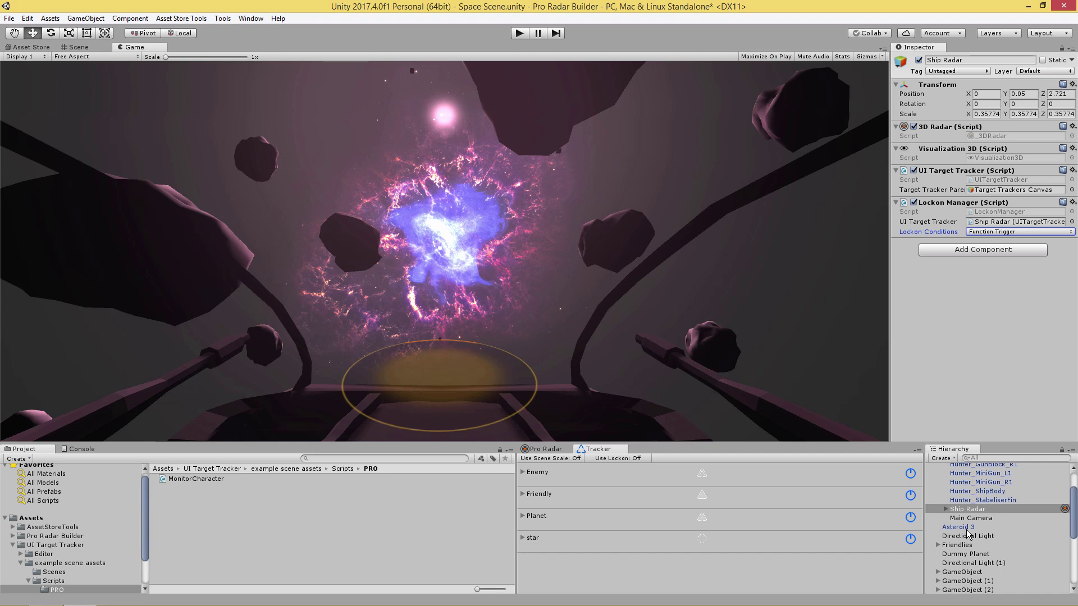
Step: Read through the code of the MonitorCharacter script in the PRO scripts folder
left_click(196, 479)
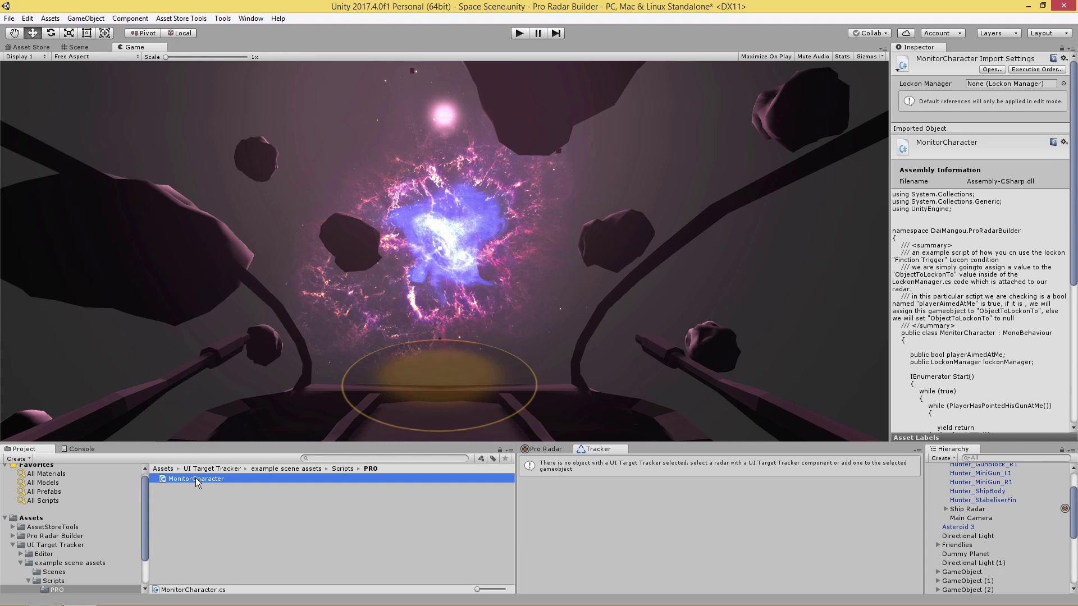
scroll(949, 322, "down", 5)
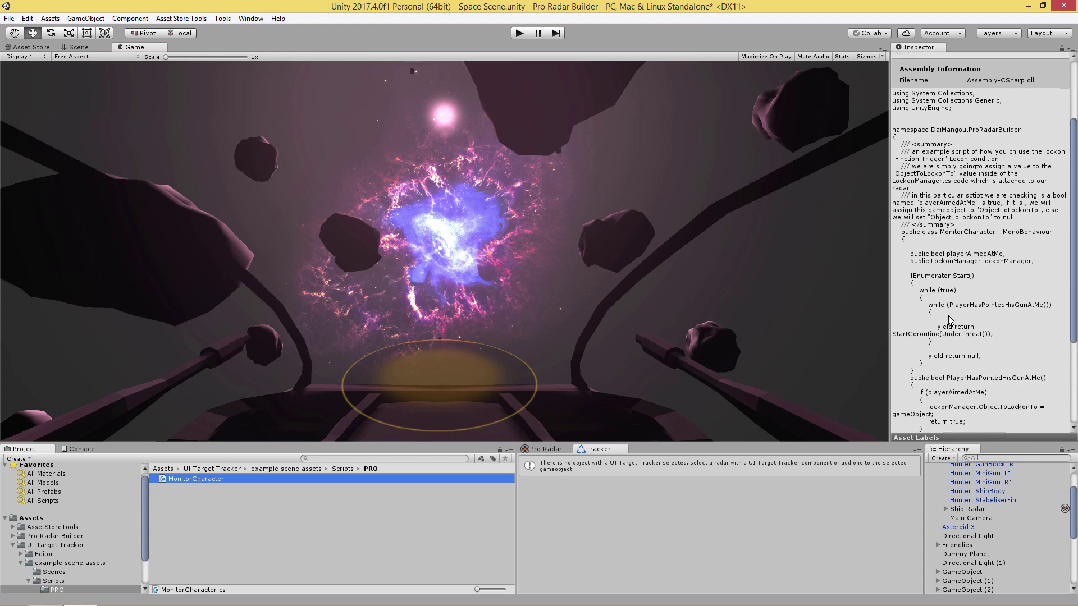
scroll(947, 331, "down", 1)
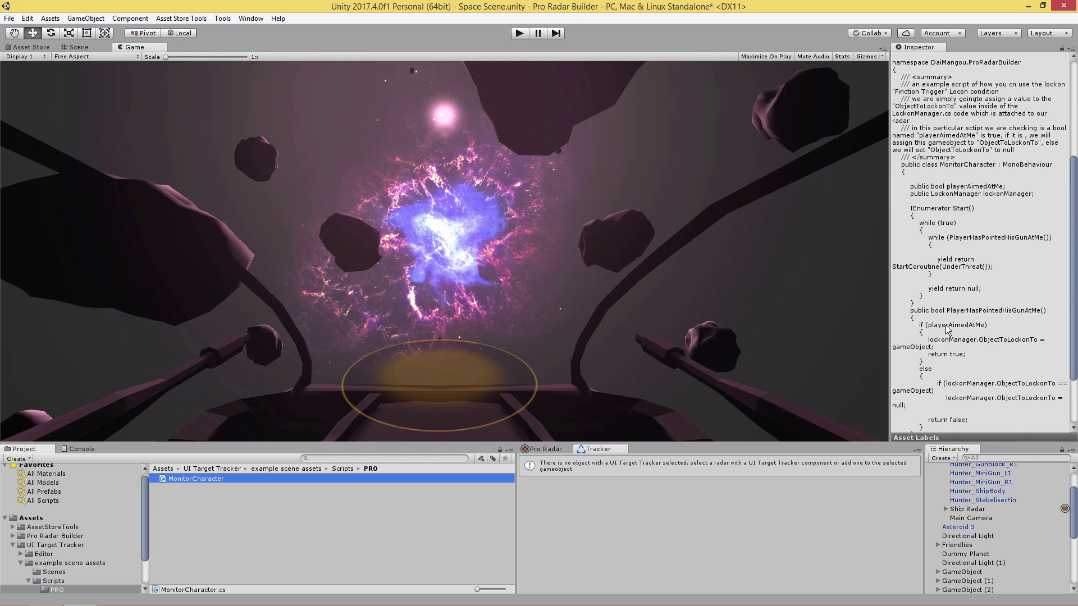
Step: Attach the MonitorCharacter script to the first Enemy under Enemies and assign Ship Radar as its Lockon Manager
left_click(969, 528)
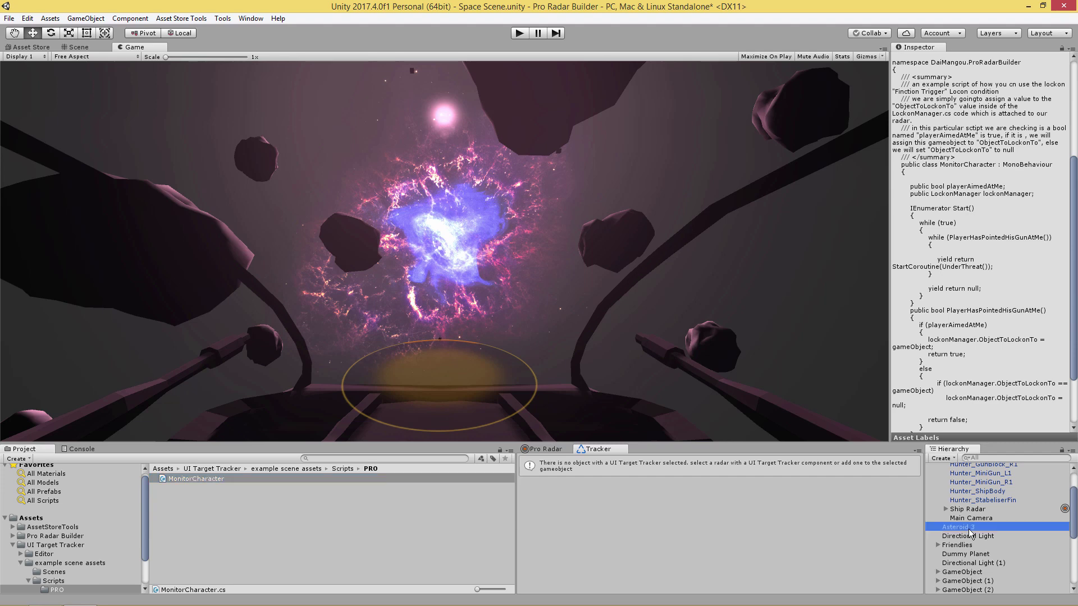
scroll(982, 527, "down", 5)
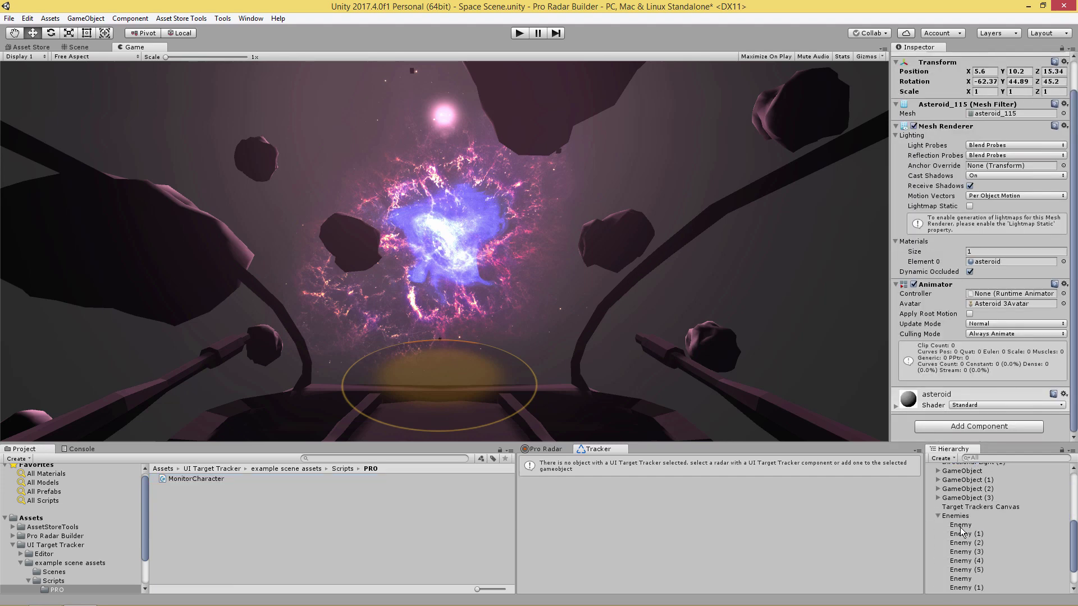
left_click(960, 527)
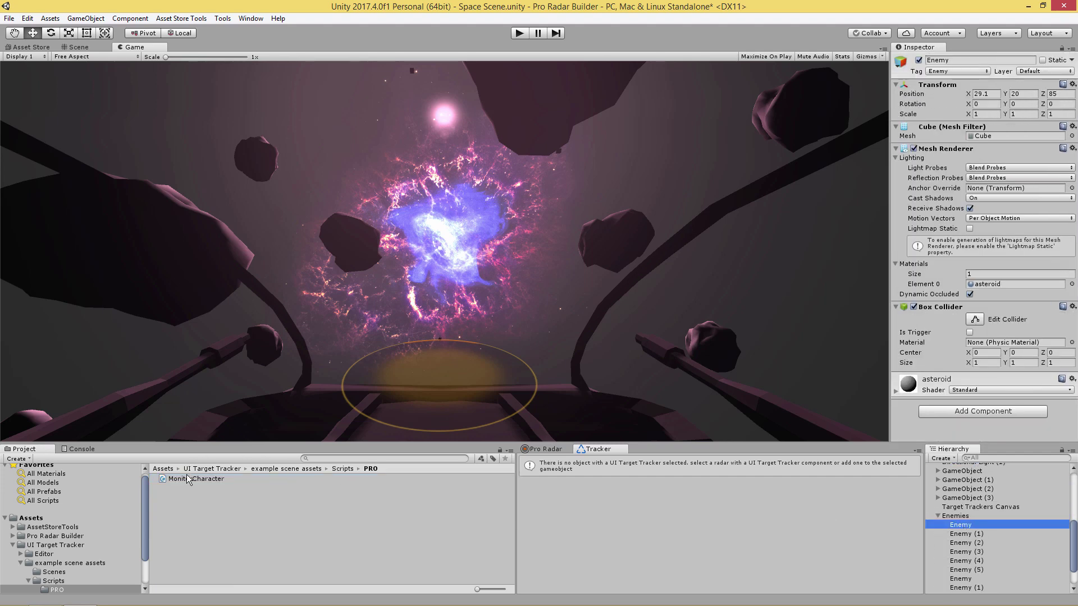
left_click_drag(186, 477, 969, 529)
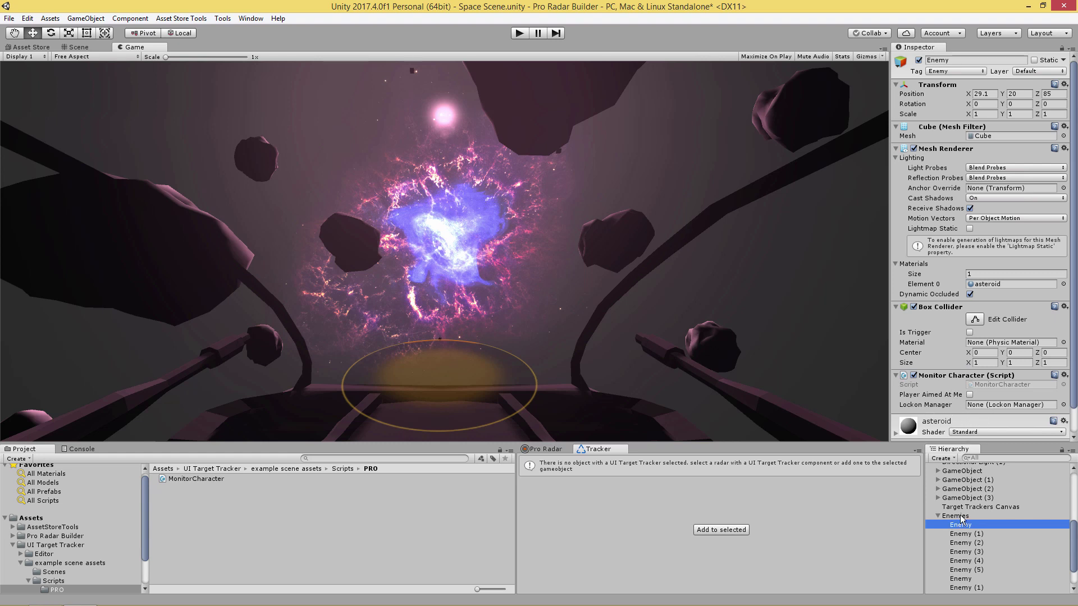
scroll(980, 511, "up", 4)
left_click_drag(969, 512, 986, 410)
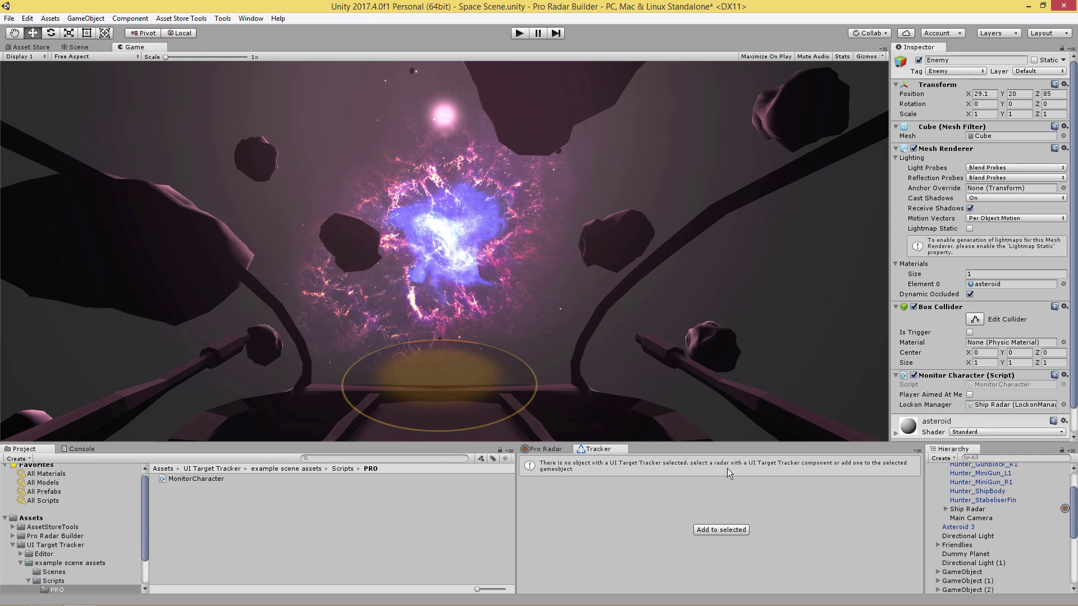
Step: Turn on Use Lockon for the Ship Radar's target tracker and check the Enemy type's Scale By Distance settings
left_click(977, 509)
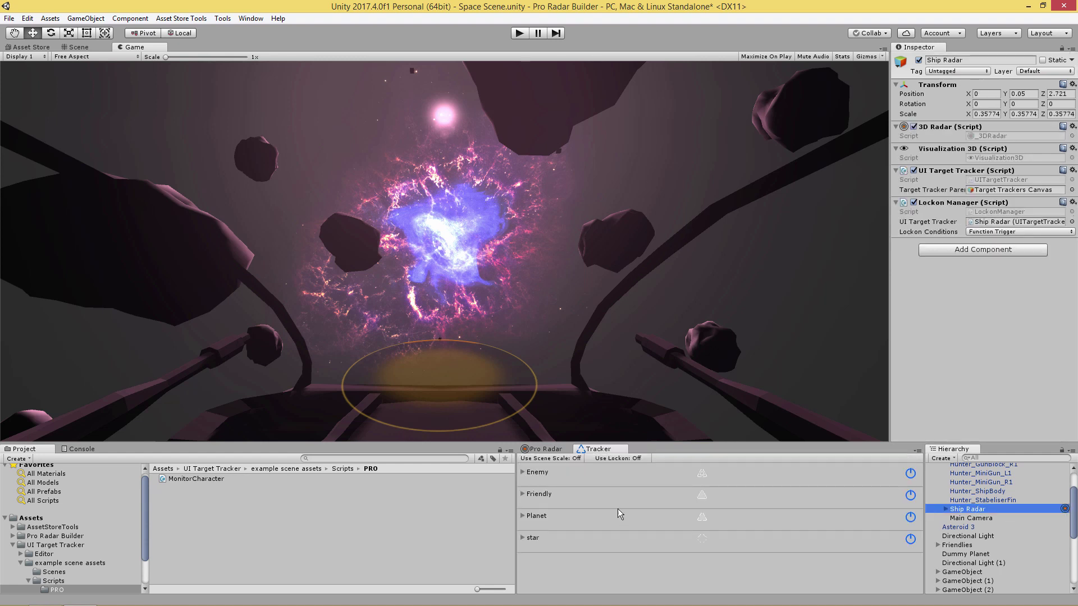
left_click(615, 459)
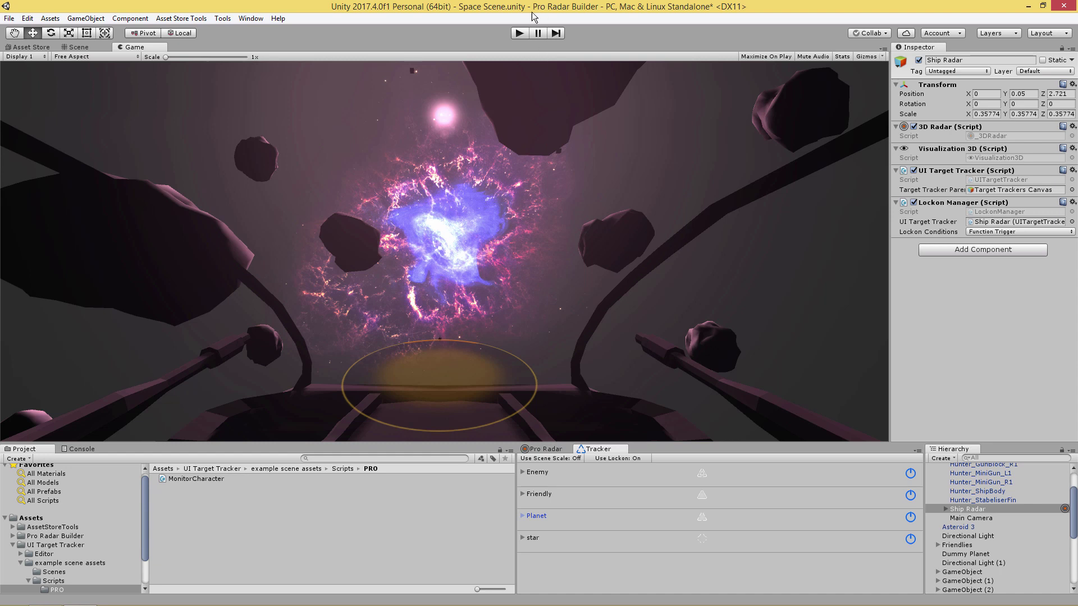
left_click(522, 473)
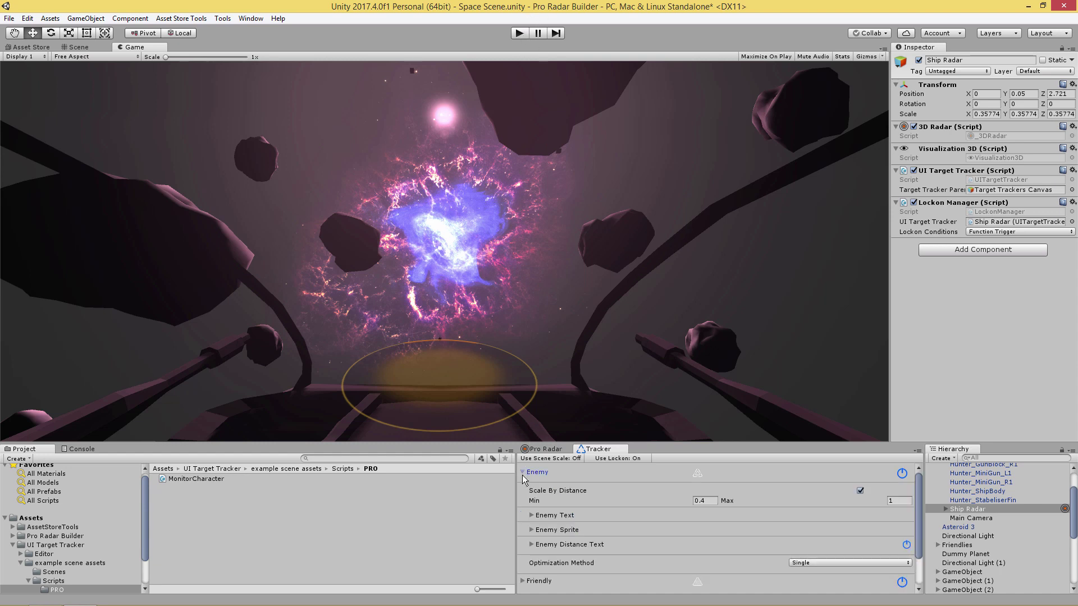
left_click(708, 501)
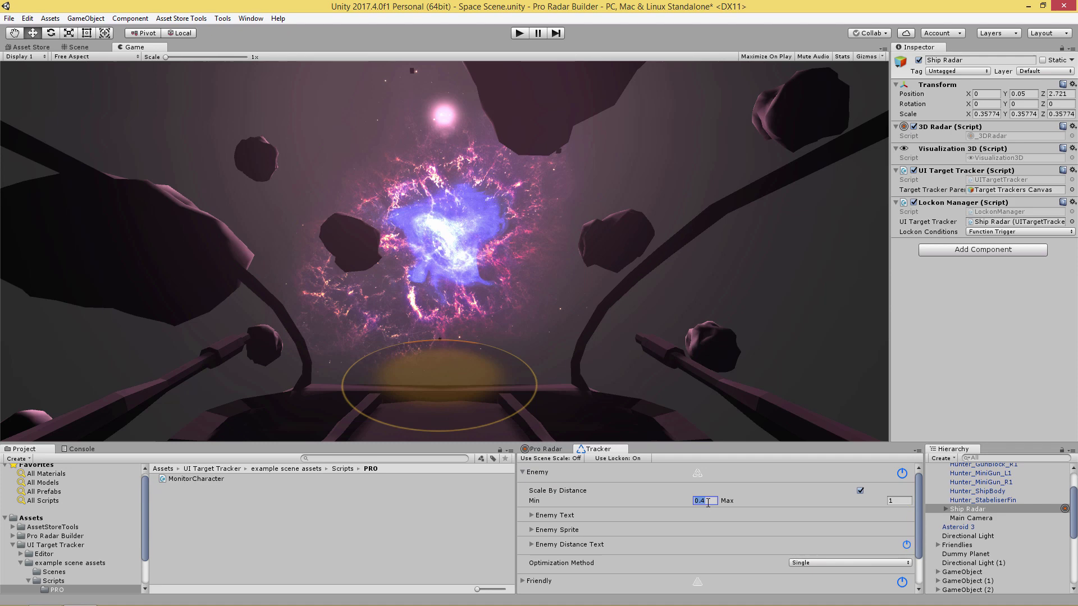
left_click(523, 473)
Step: Run the scene and enable Player Aimed At Me on the first Enemy under Enemies to trigger its lock-on
left_click(522, 32)
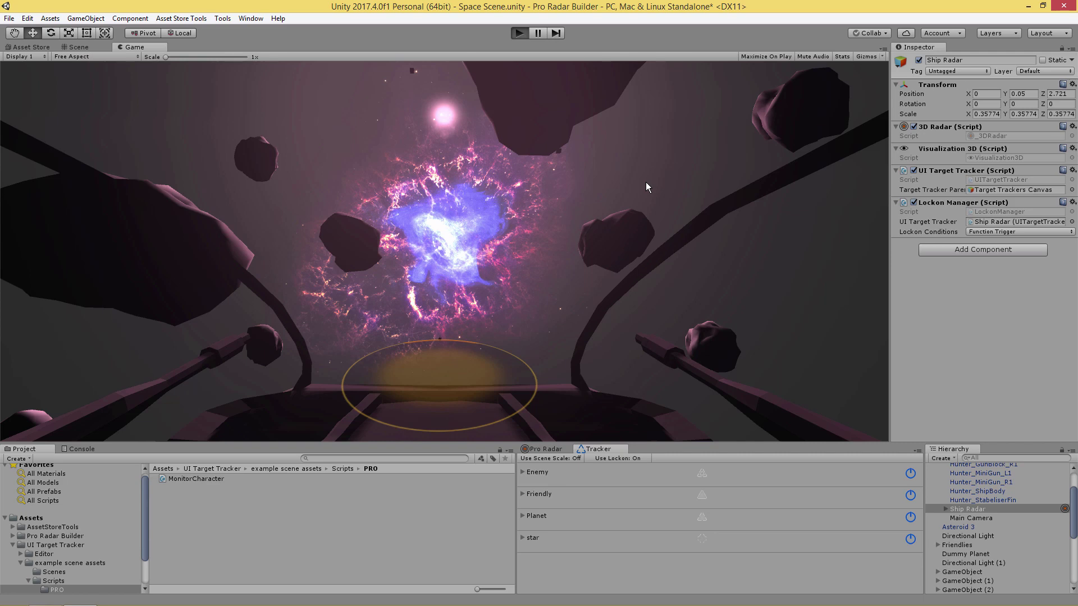
key("ctrl+p")
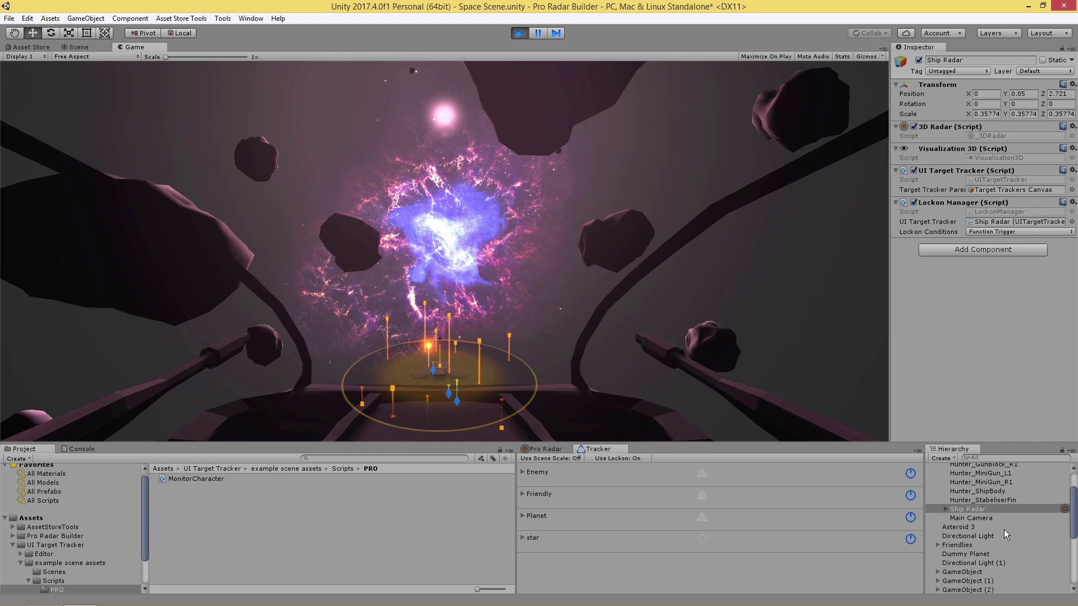
scroll(999, 533, "down", 5)
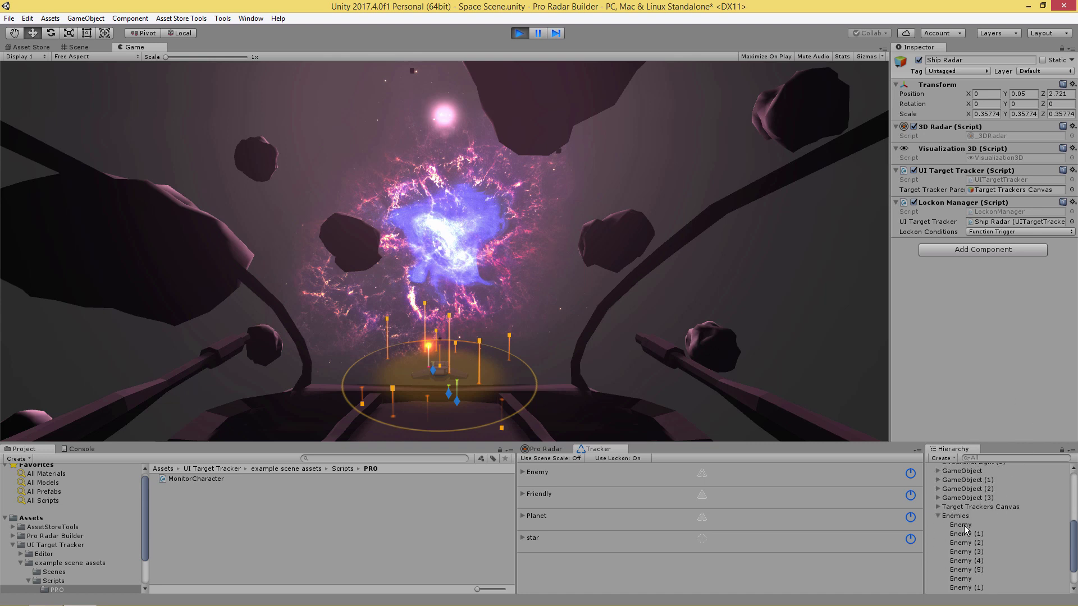
left_click(965, 525)
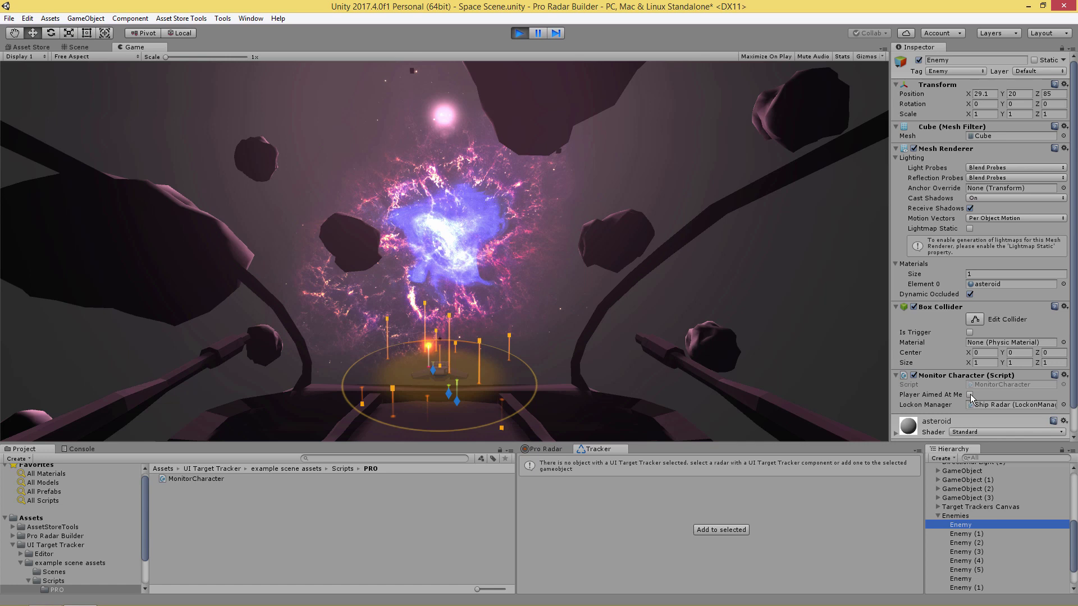
left_click(969, 395)
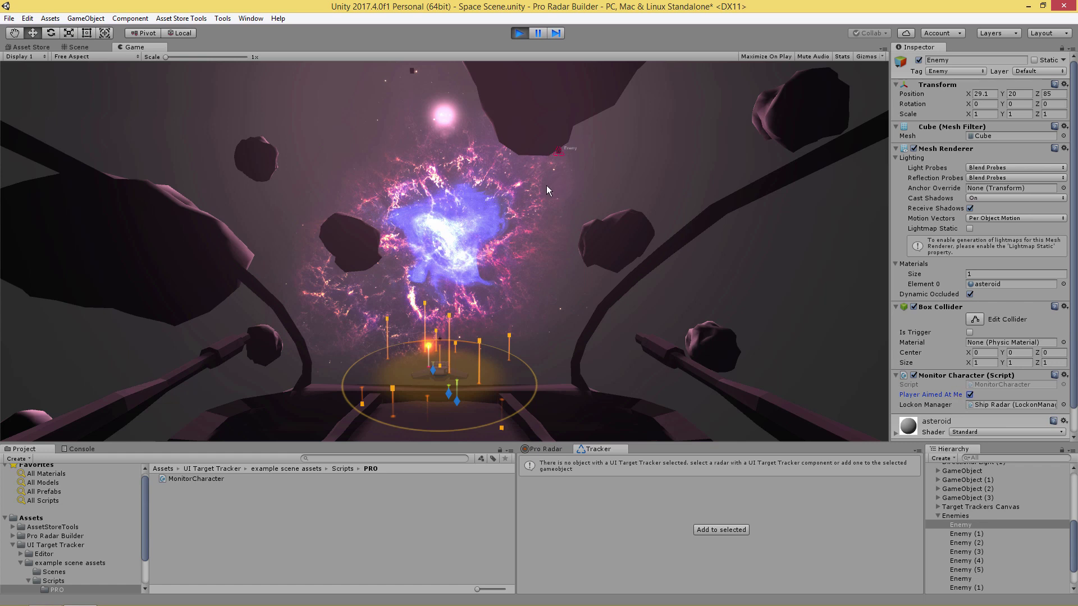
Step: Steer the ship in both directions and watch how the locked-on enemy's tracker follows it across the view
key("d")
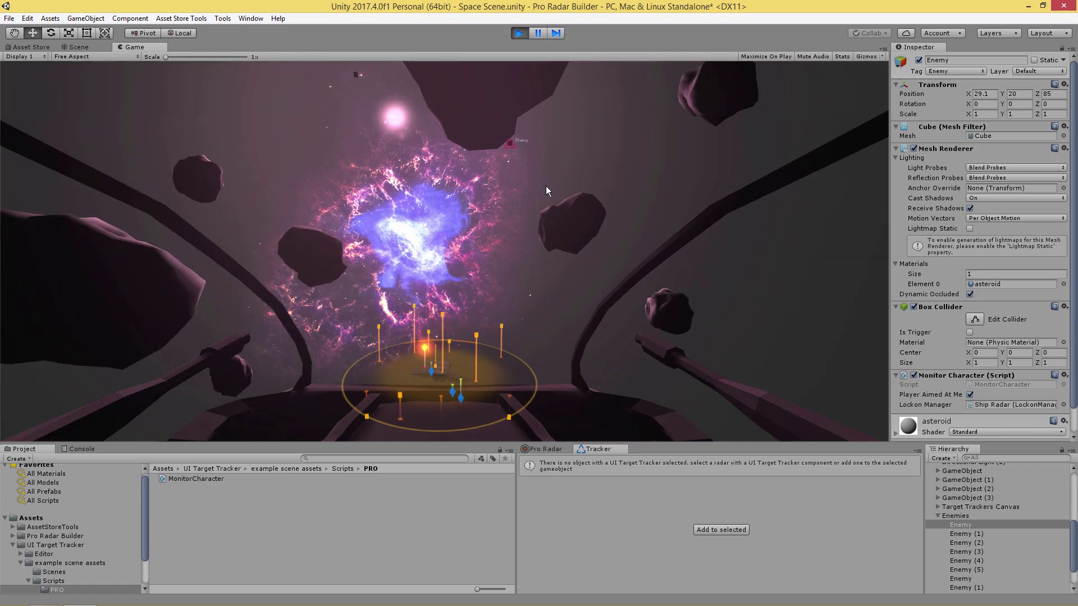
key("d")
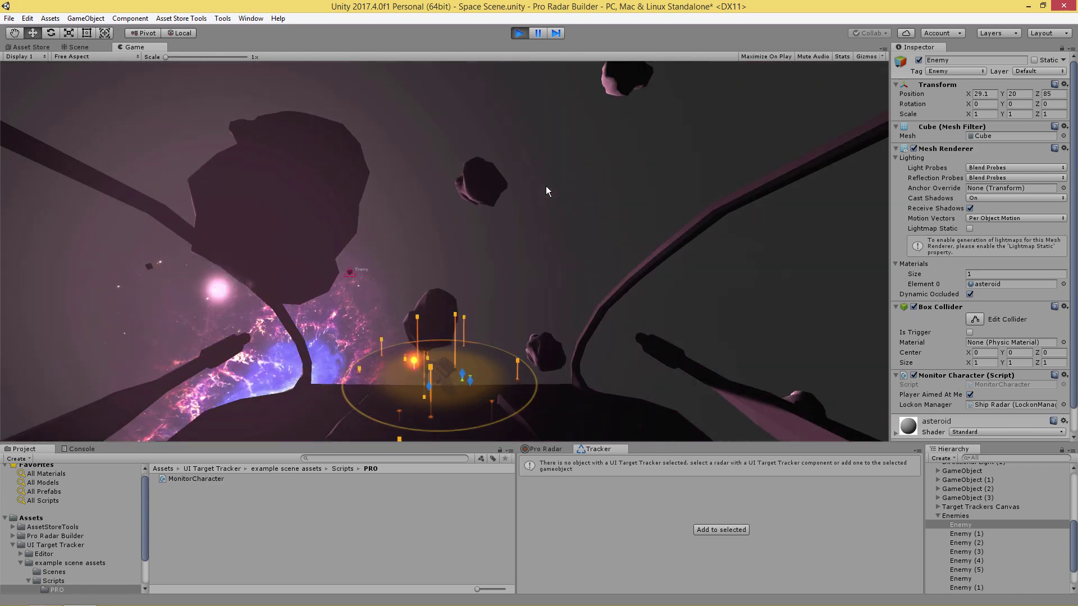
key("a")
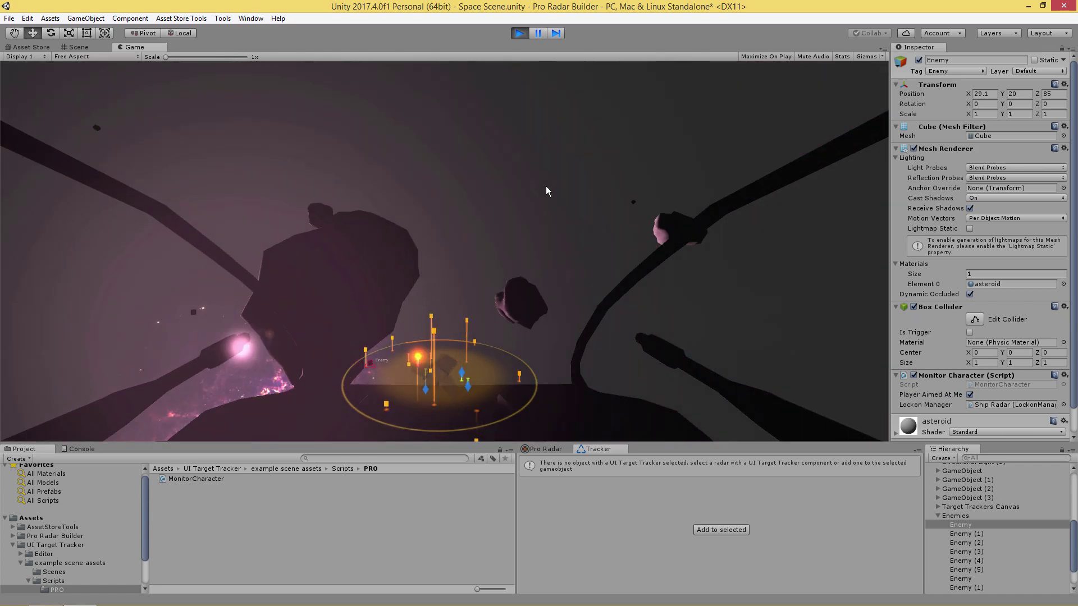
key("a")
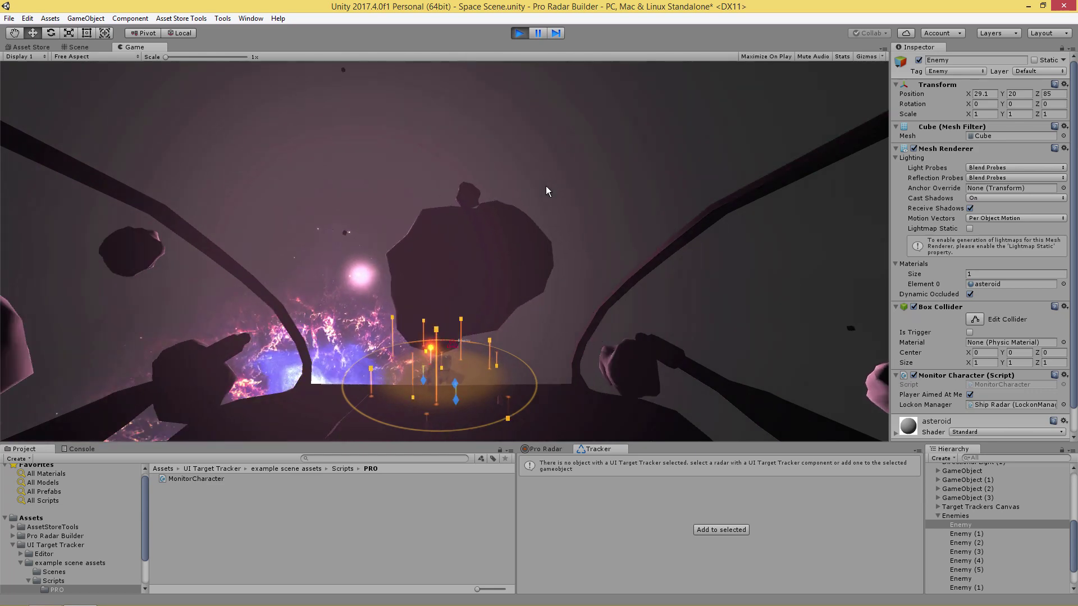
key("a")
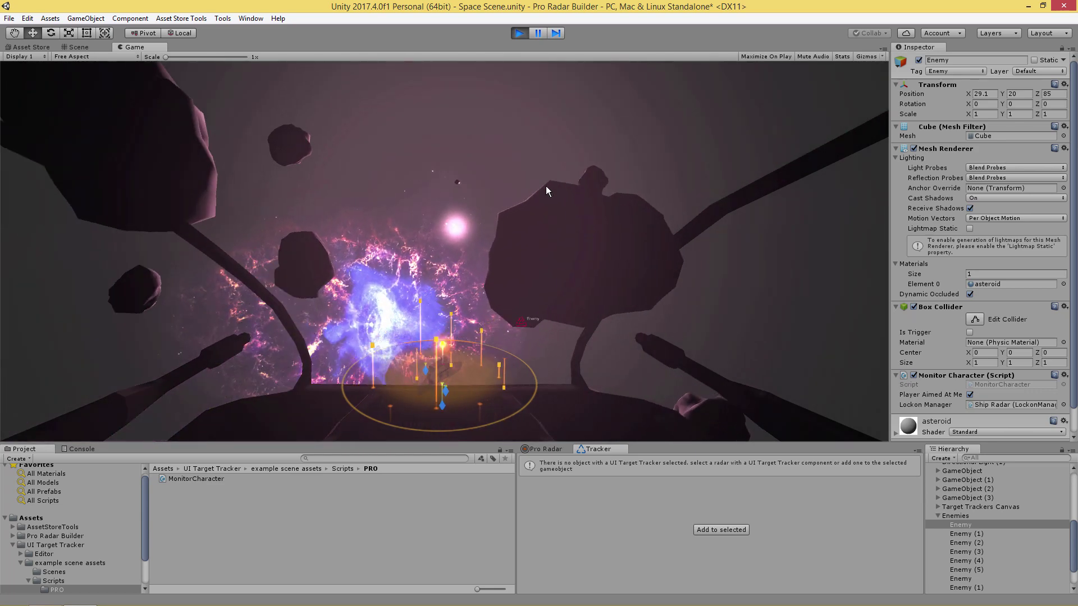
key("a")
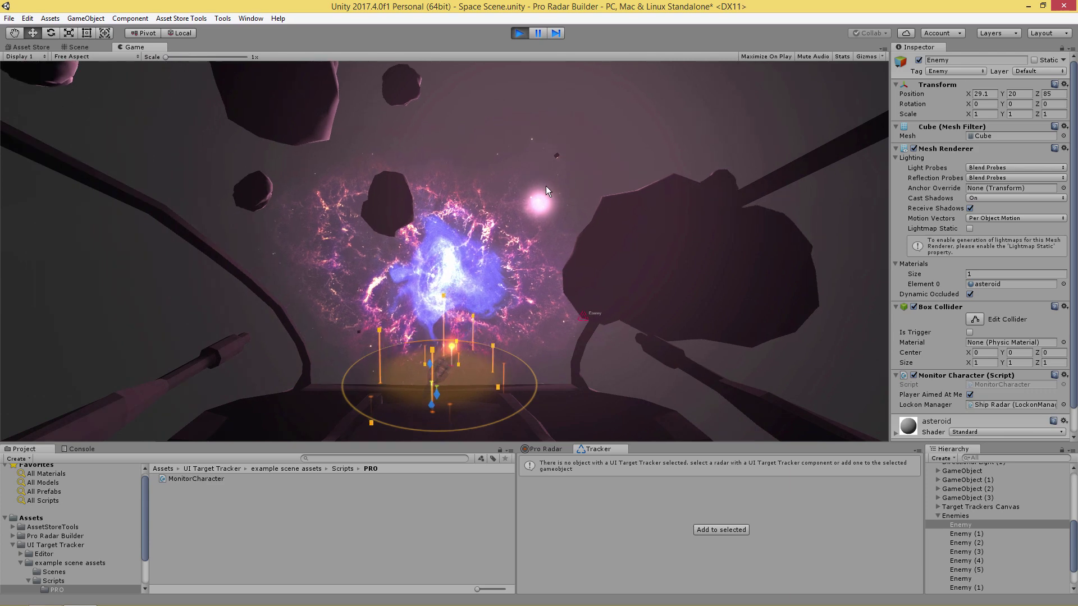
key("a")
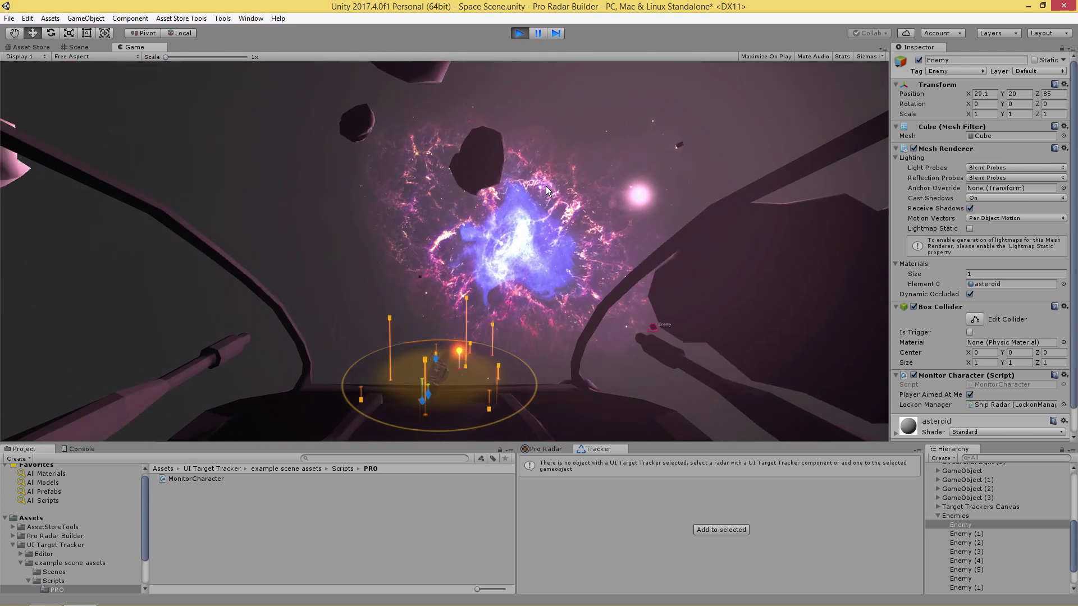
key("a")
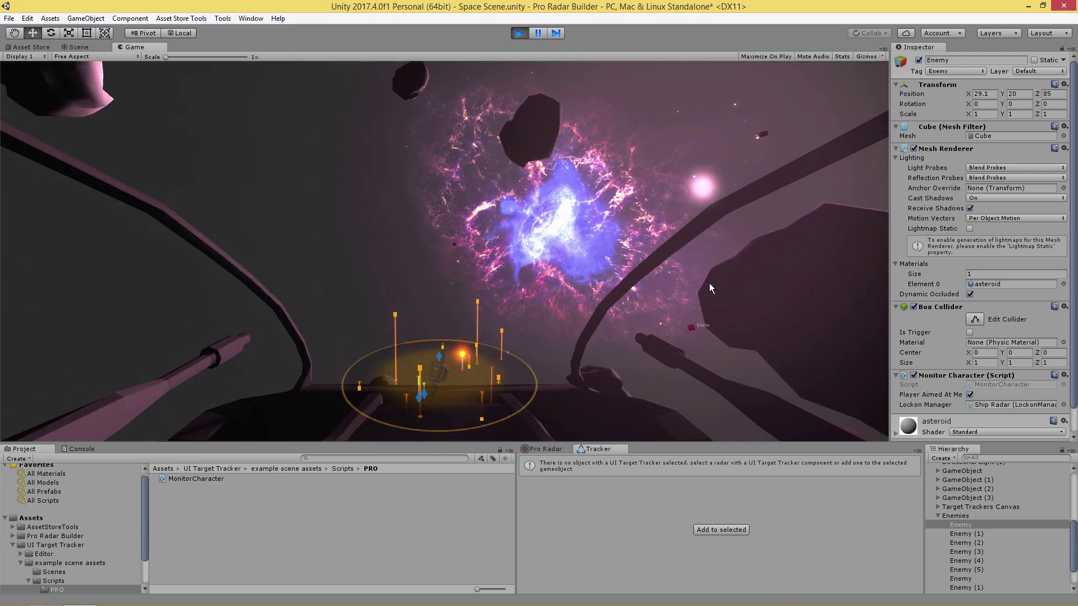
key("a")
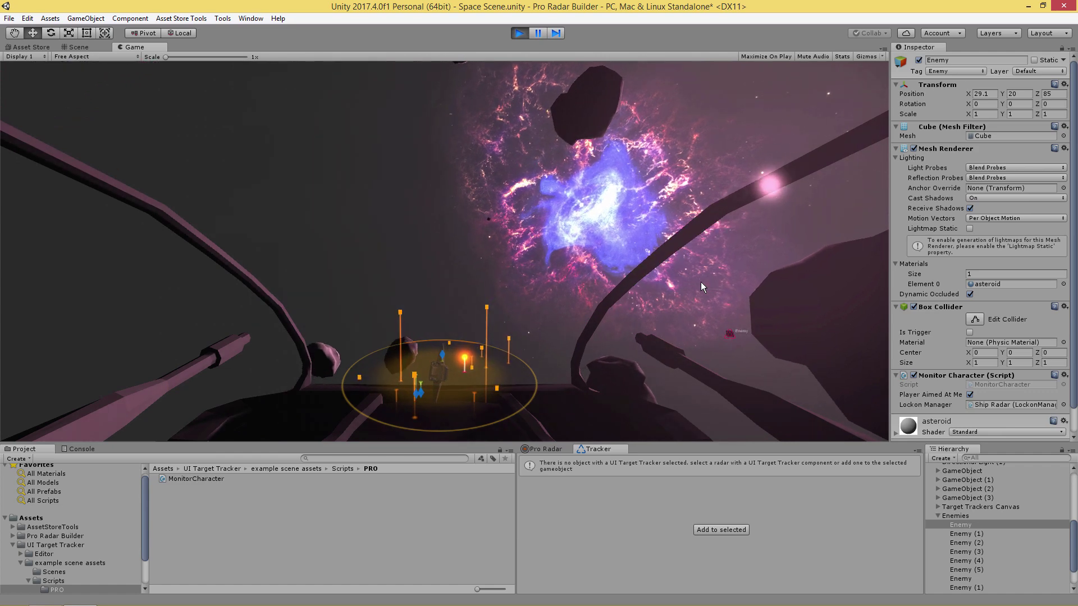
key("a")
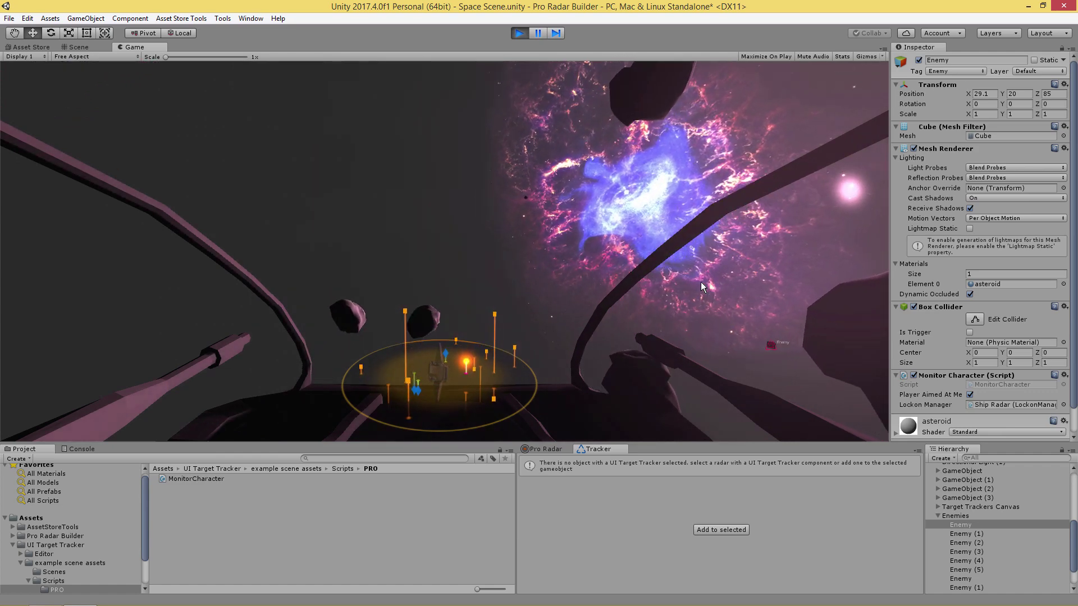
key("a")
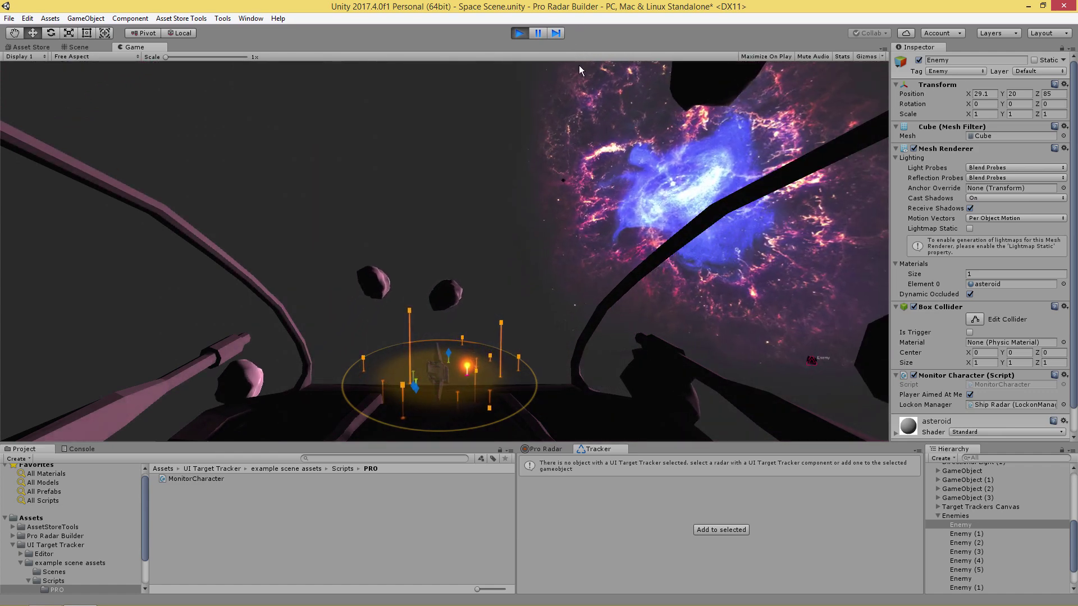
key("a")
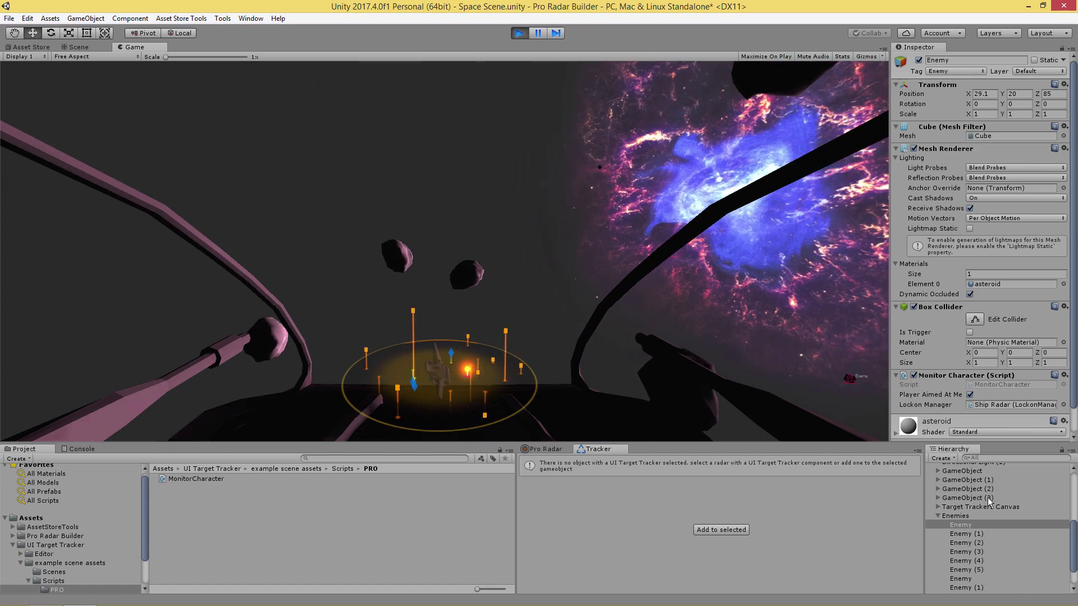
Step: In the running scene, set the Ship Radar's Lockon Conditions to Mouse Over and turn off Use Lockon
scroll(1004, 505, "up", 5)
left_click(977, 544)
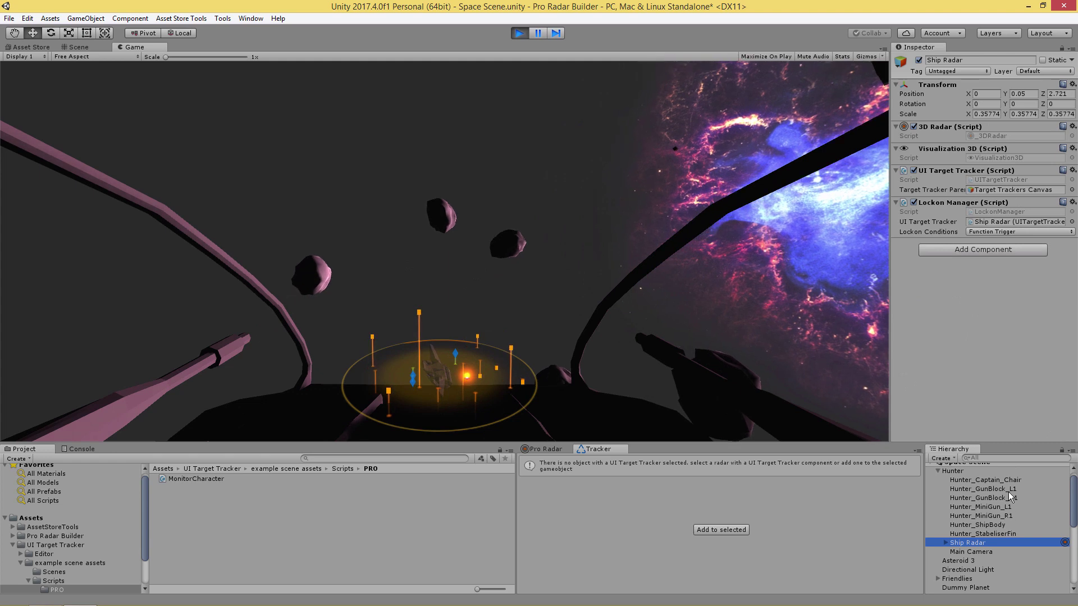
left_click(1005, 232)
left_click(1043, 247)
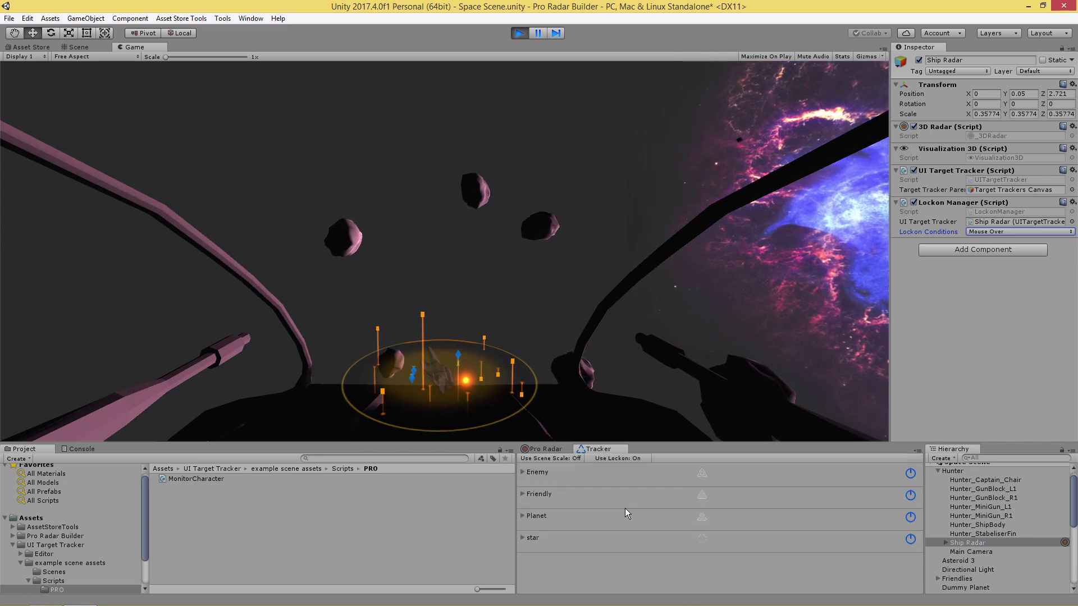
left_click(620, 459)
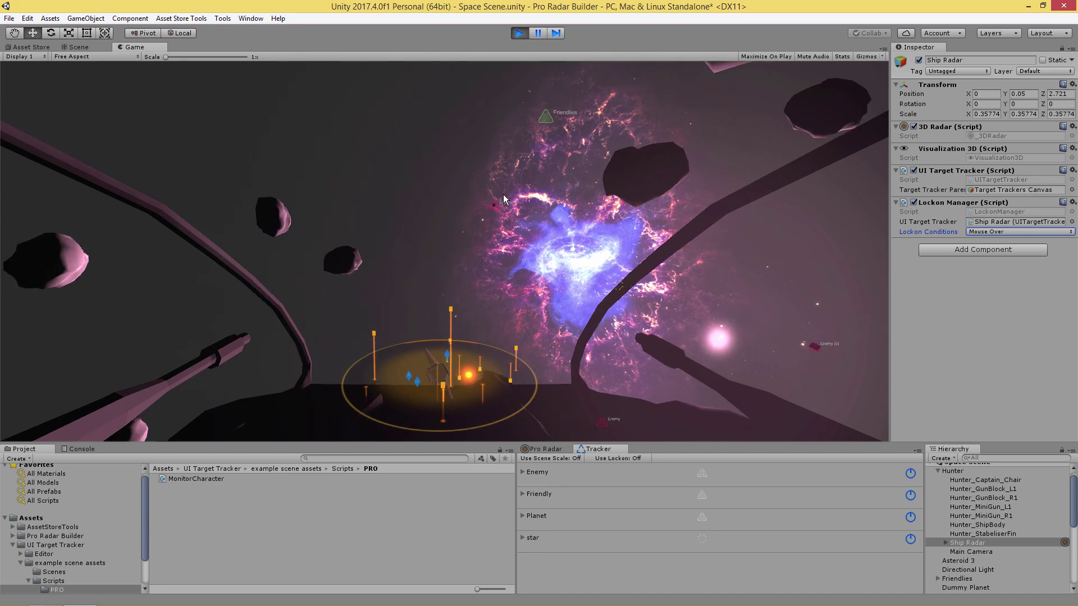
left_click(537, 35)
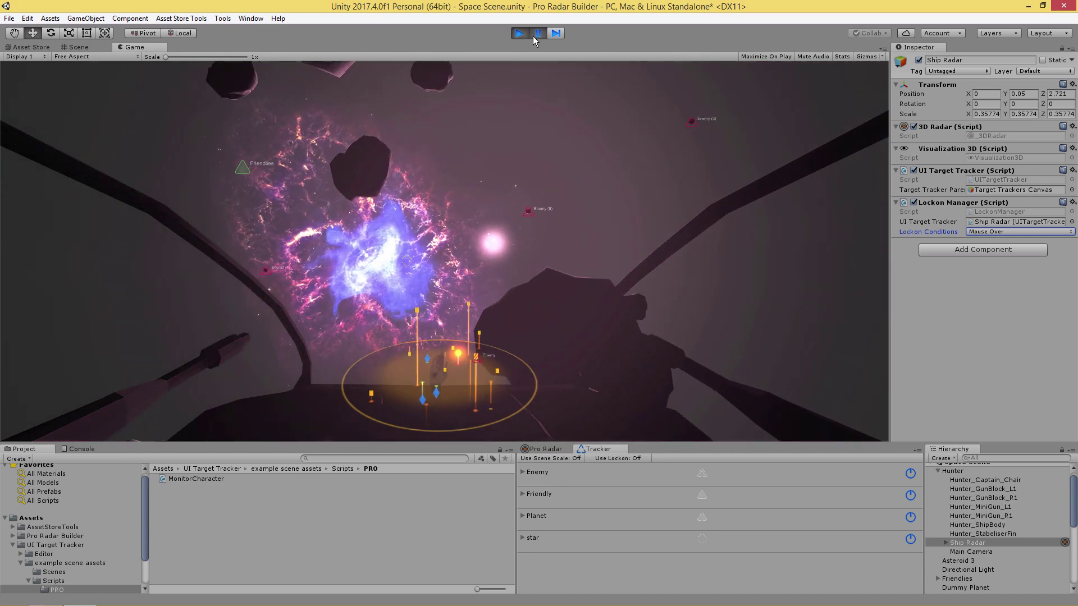